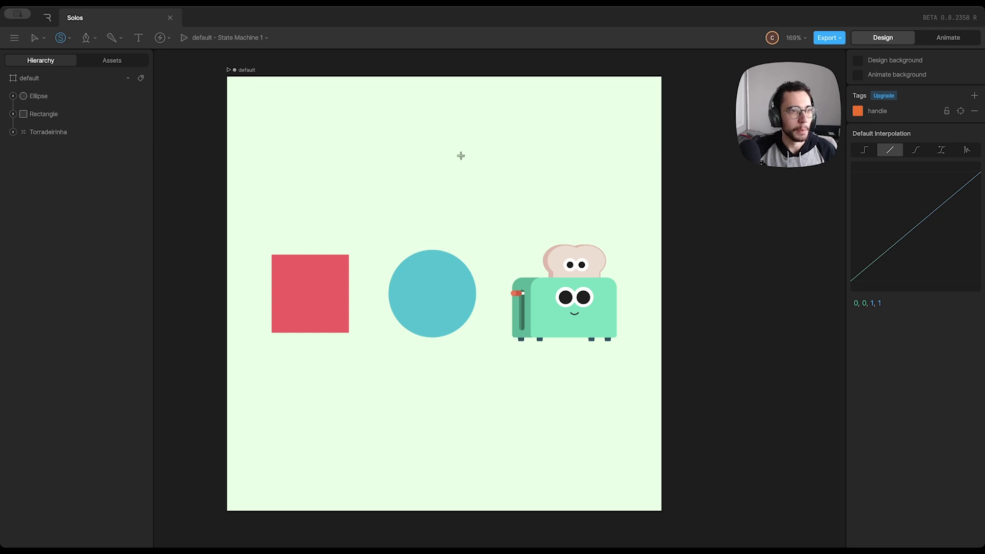
Step: Create a Solo on the artboard and centre it horizontally and vertically
left_click(502, 147)
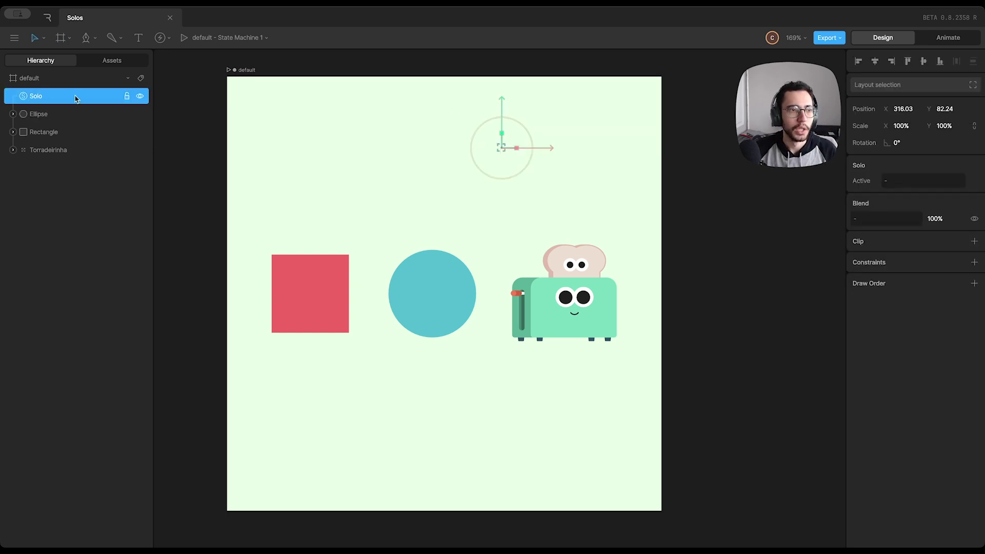
left_click_drag(539, 148, 467, 148)
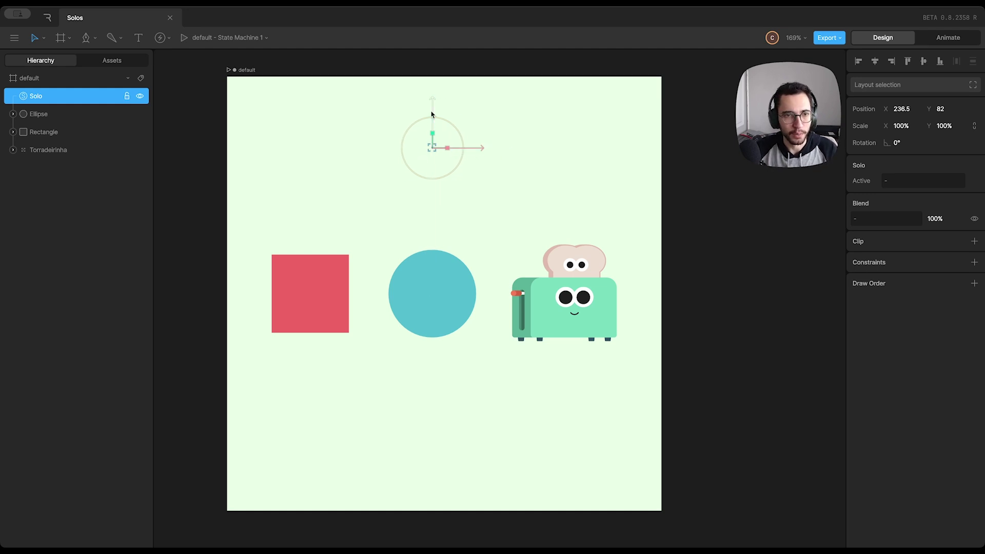
left_click_drag(432, 110, 432, 128)
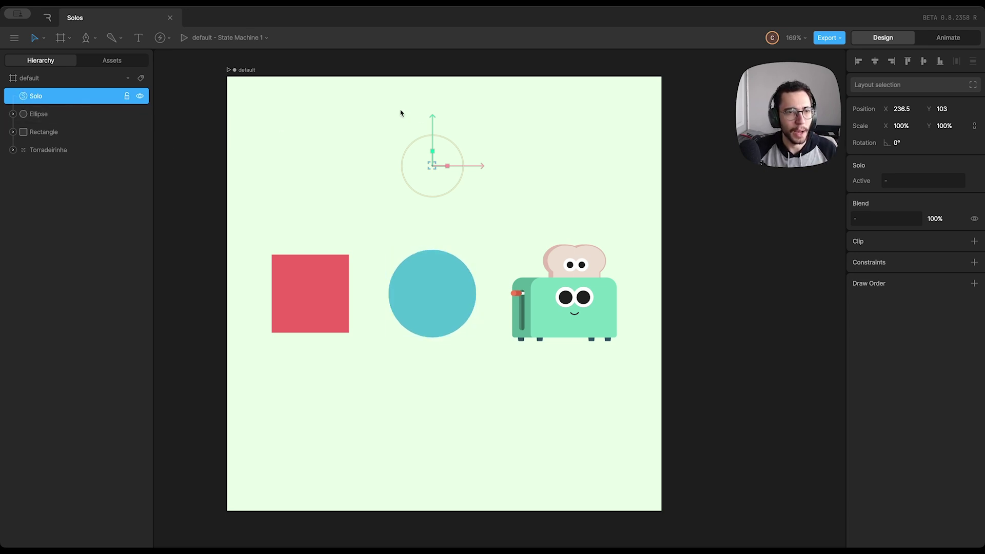
left_click_drag(433, 132, 433, 140)
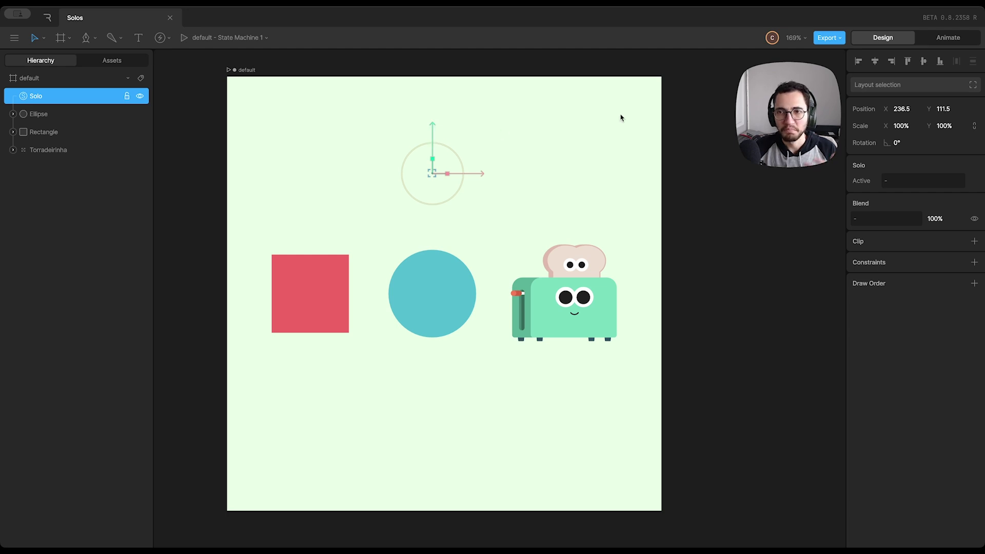
left_click(875, 62)
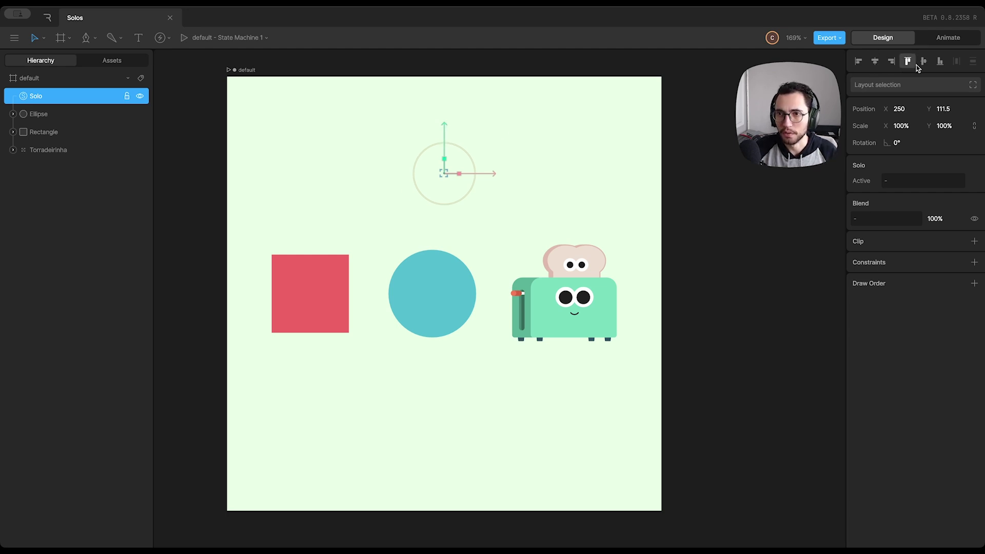
left_click(923, 61)
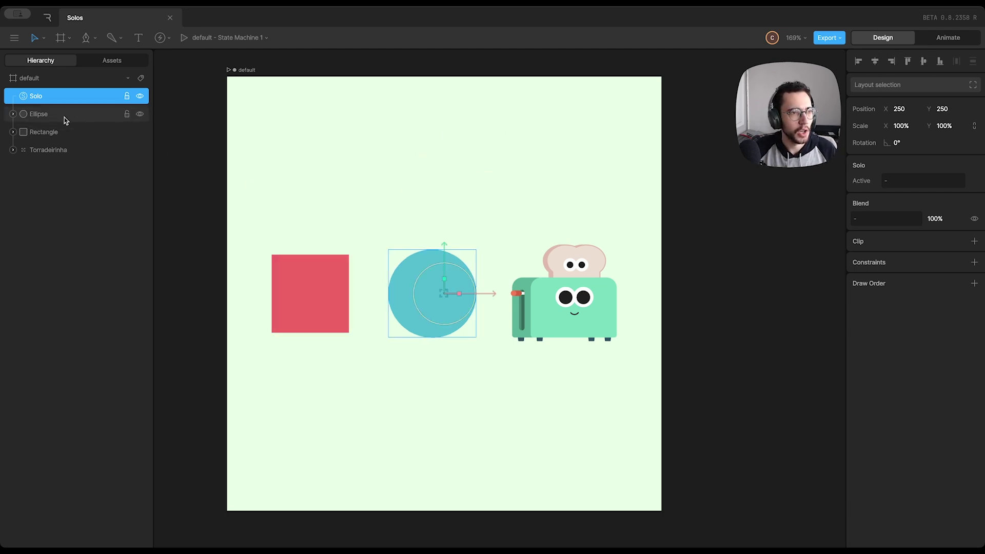
Step: Move Rectangle above Ellipse in the hierarchy, and nest Rectangle, Ellipse and Torradeirinha inside the Solo
left_click_drag(57, 133, 51, 107)
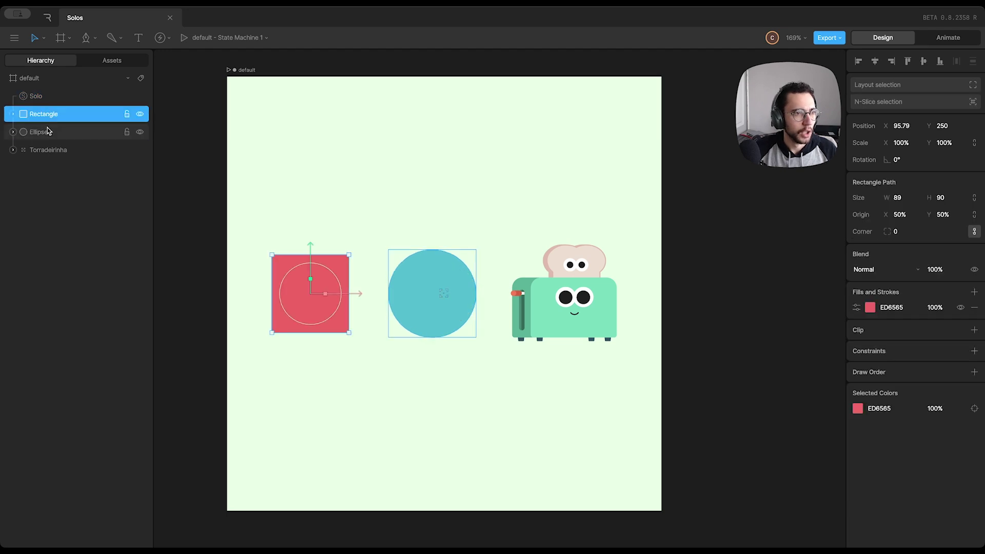
left_click(49, 135)
left_click(51, 150)
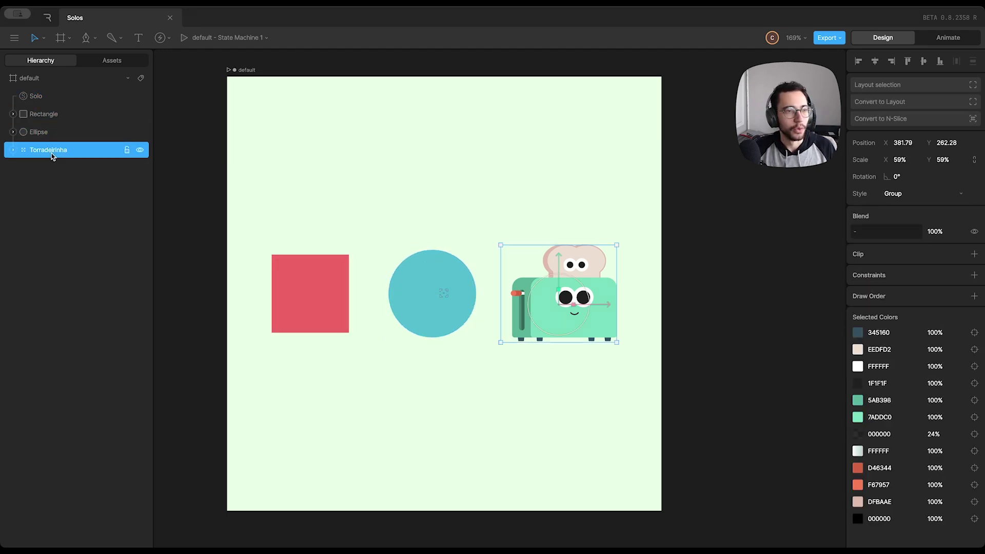
left_click(52, 115)
left_click(50, 150, "shift")
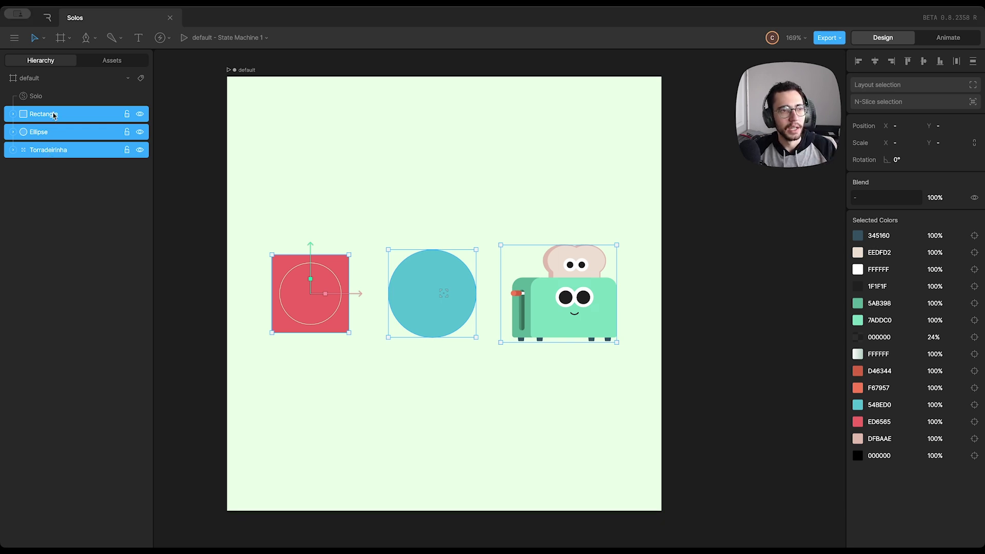
left_click_drag(53, 115, 51, 98)
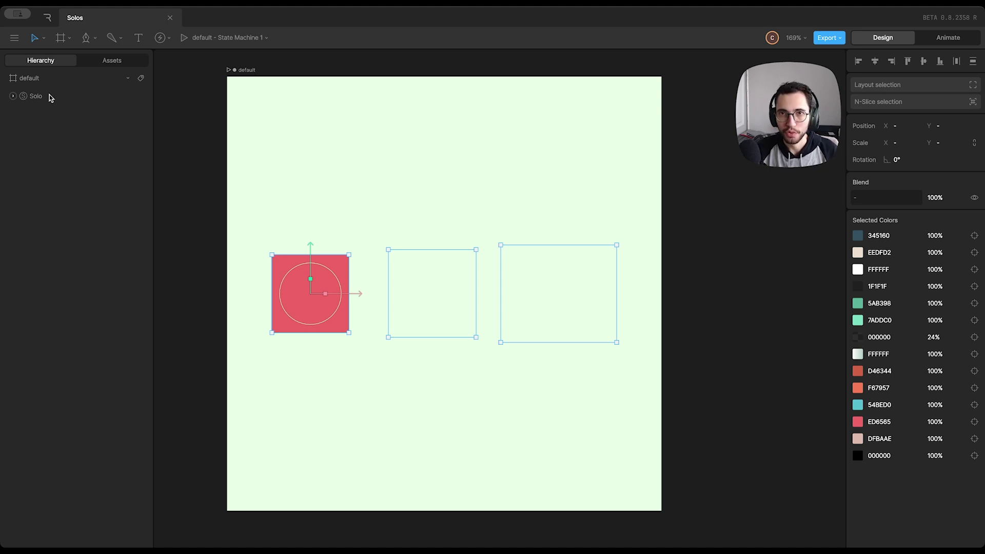
left_click(13, 96)
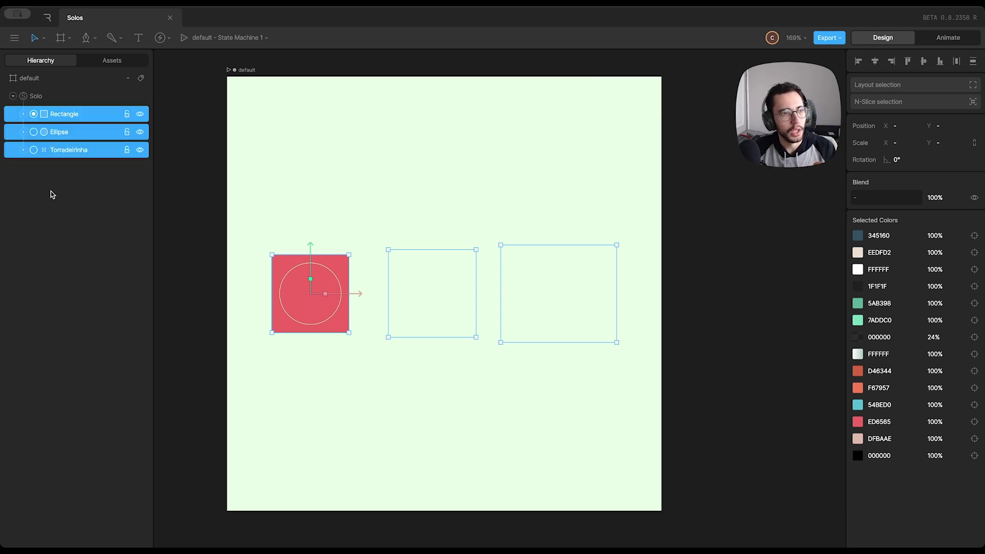
Step: Switch the Solo's active child between Rectangle, Ellipse and Torradeirinha to preview each one
left_click(73, 114)
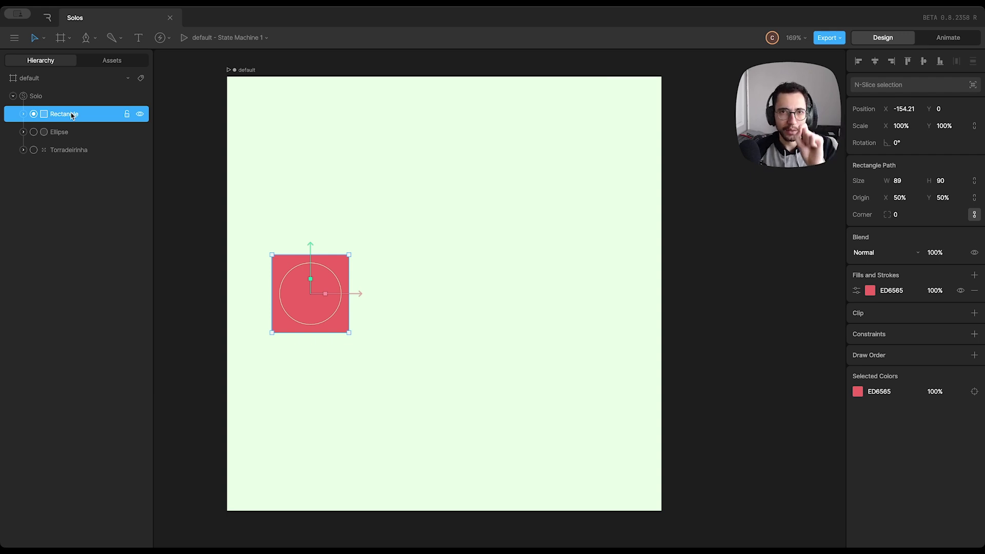
left_click(33, 132)
left_click(34, 150)
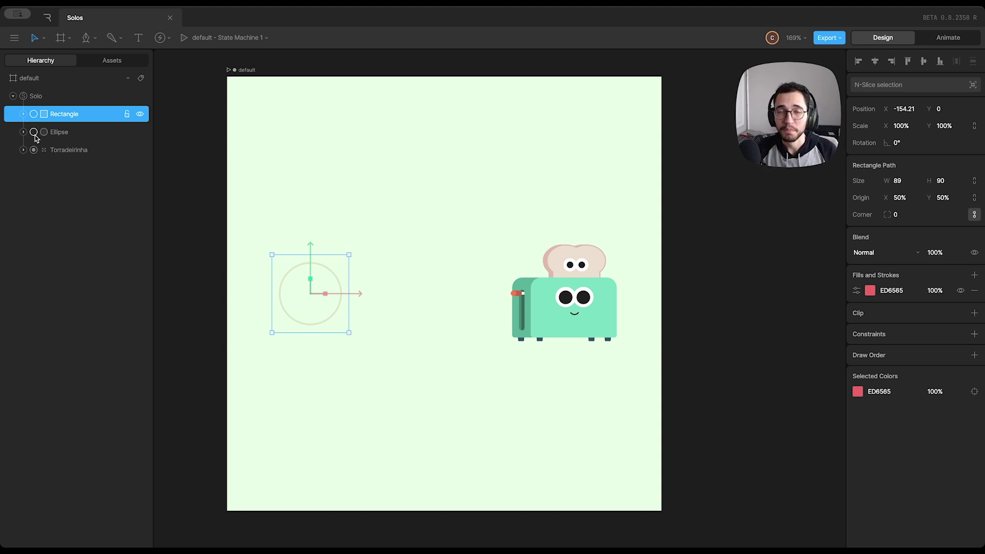
left_click(33, 132)
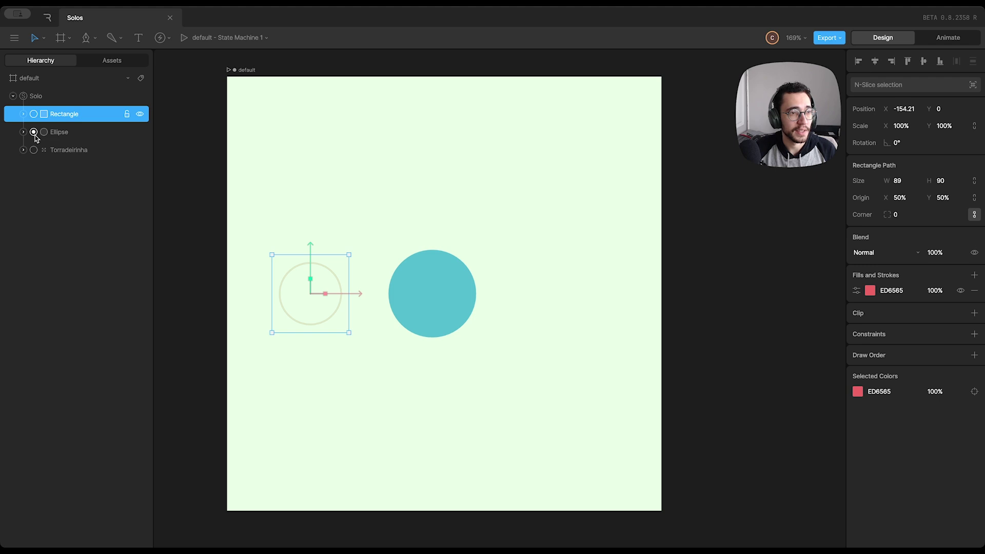
left_click(33, 114)
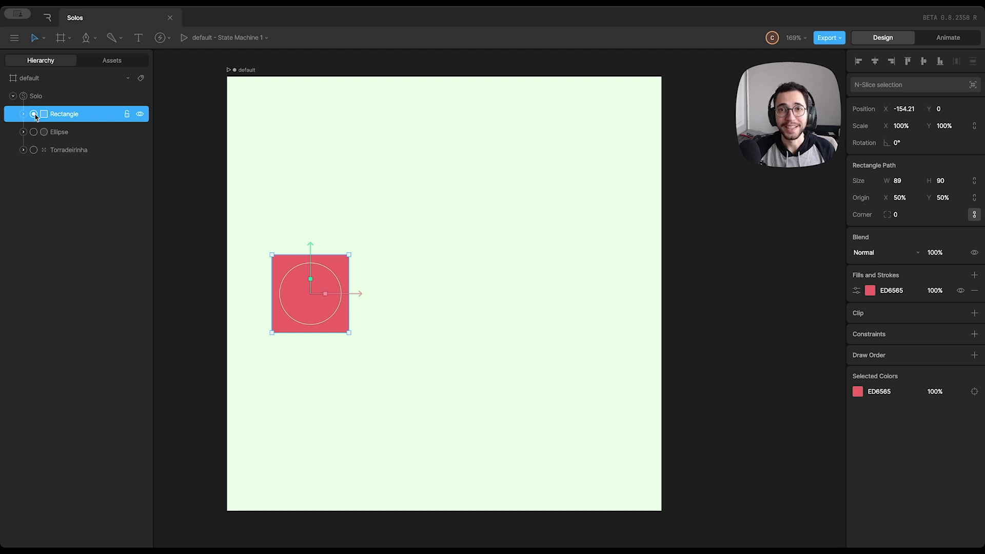
left_click(33, 132)
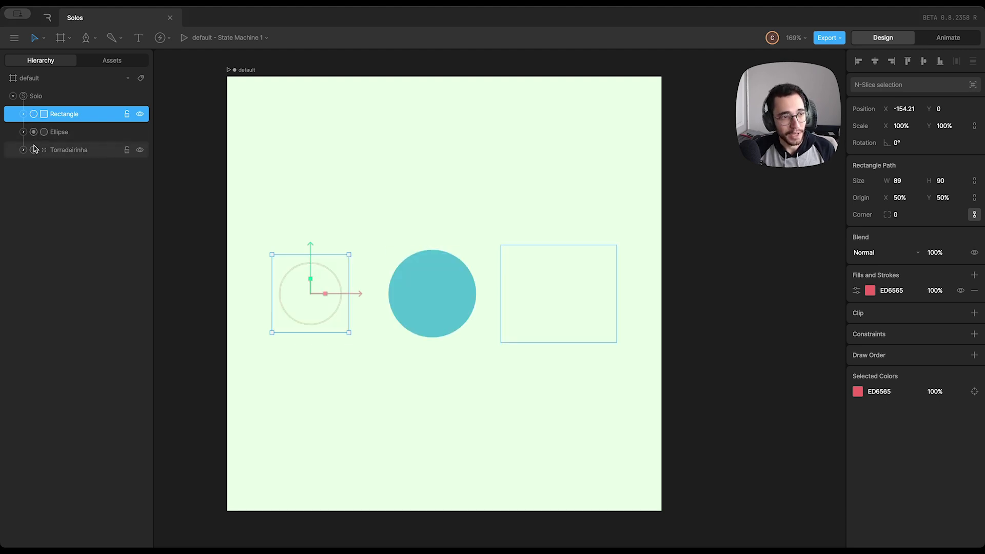
left_click(34, 114)
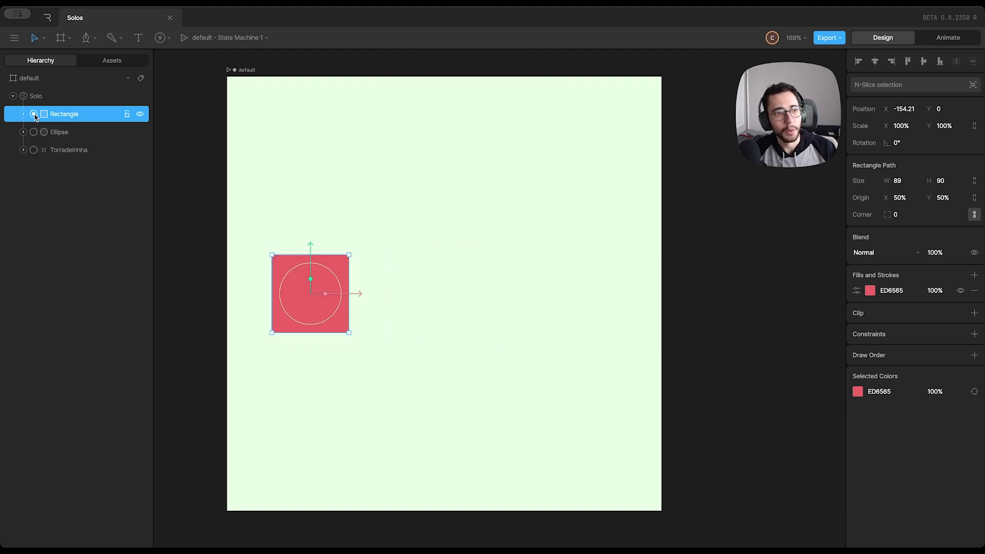
left_click(33, 150)
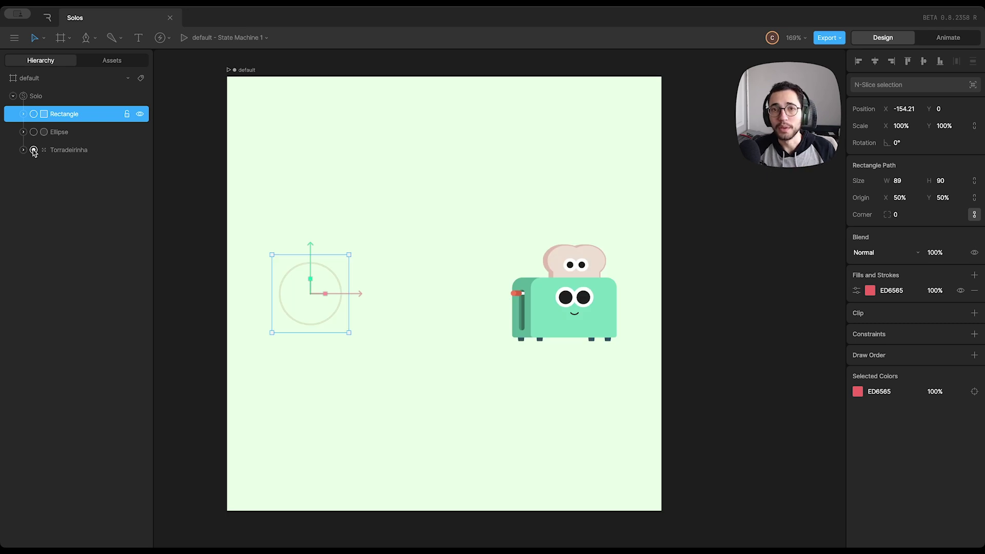
Step: In Animate mode, key the Solo's active child as Ellipse at frame 0 and Torradeirinha at frame 30 of Timeline 1
key("Tab")
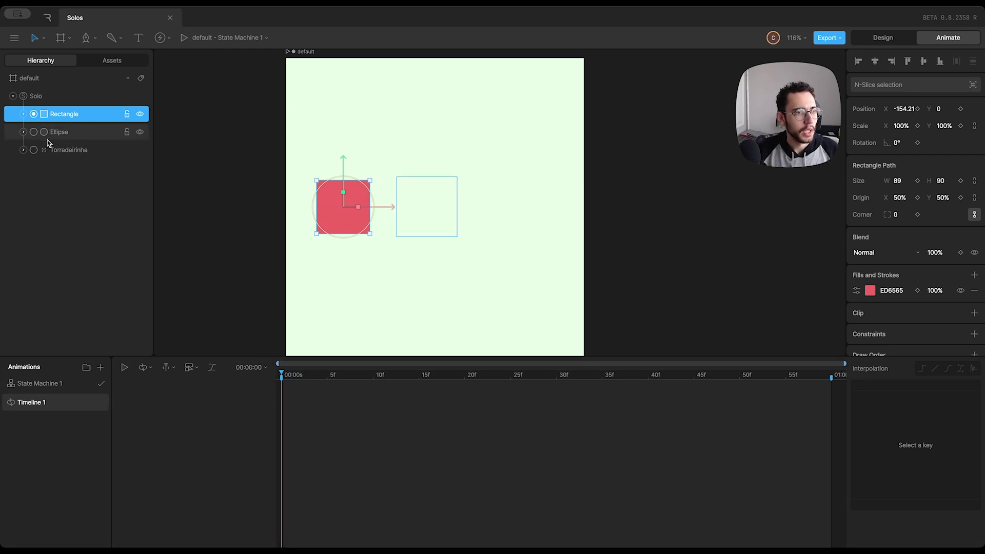
left_click(33, 132)
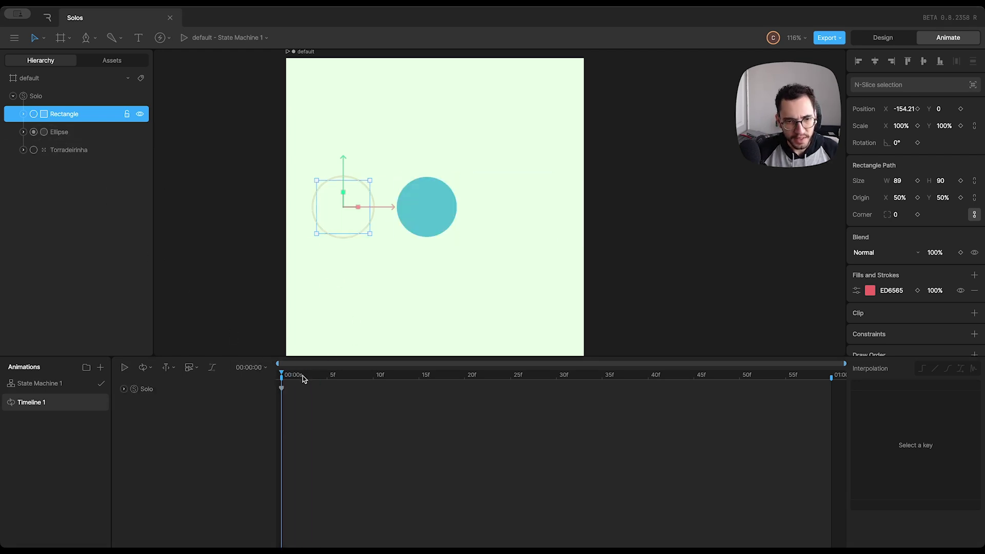
left_click_drag(302, 382, 226, 376)
left_click(34, 149)
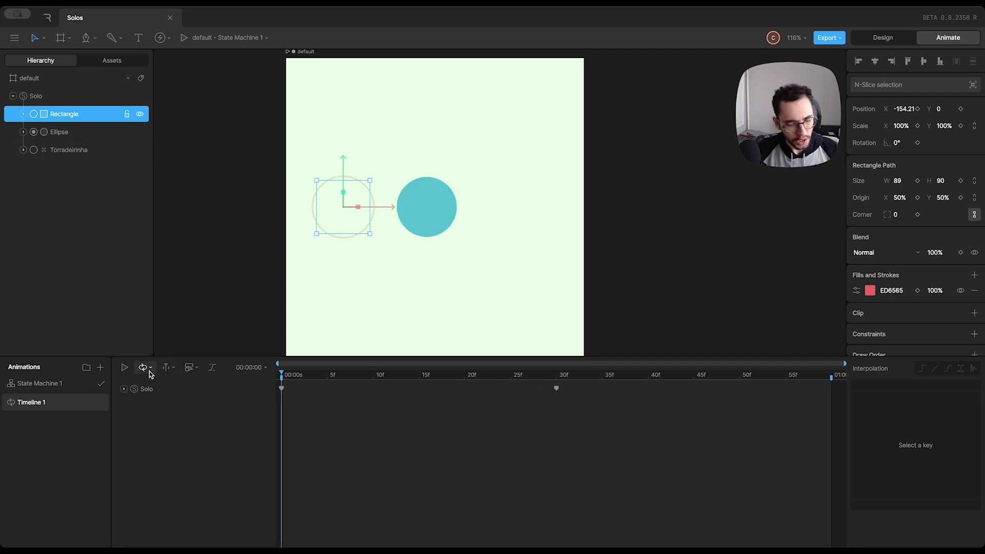
Step: Play Timeline 1 and examine the Solo's Active keyframes from the start of the timeline
key("space")
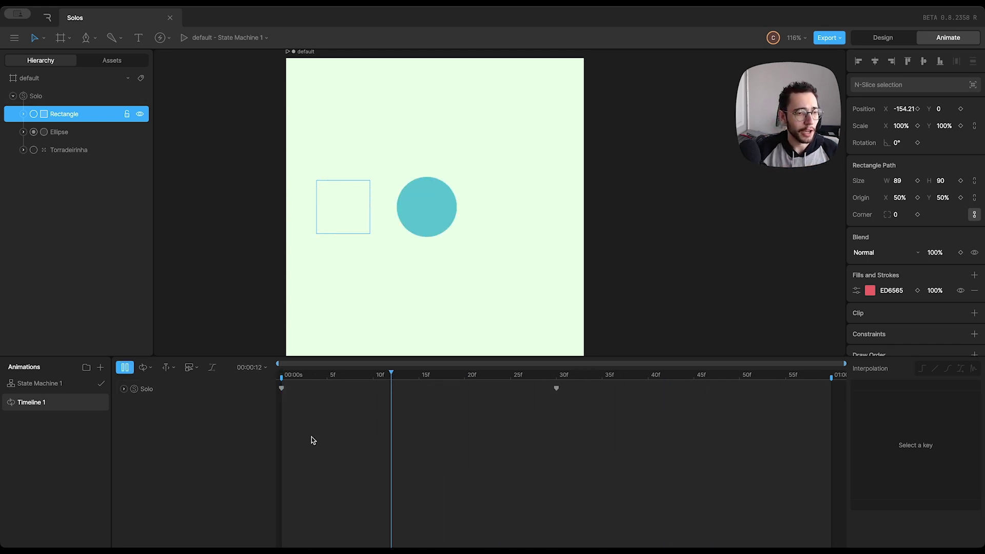
left_click(123, 389)
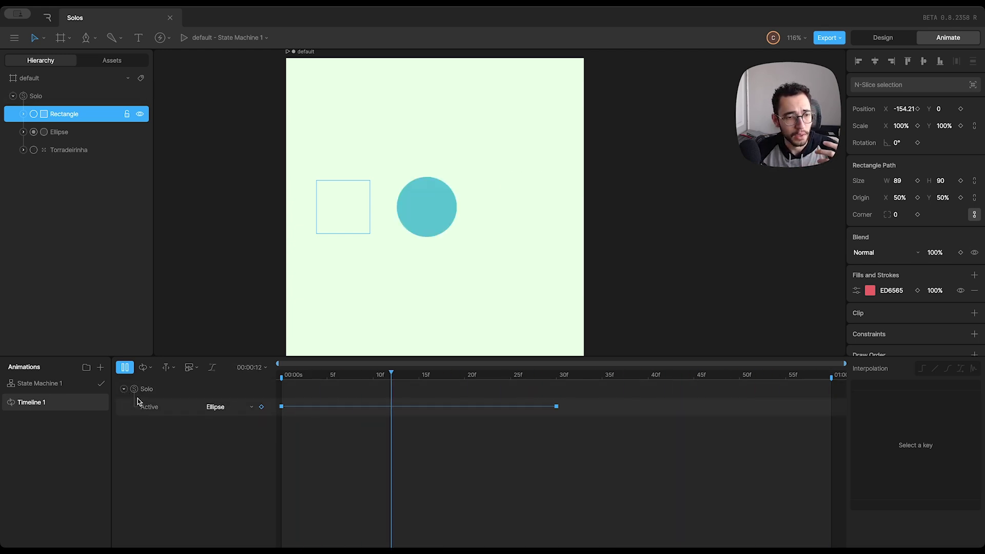
left_click(281, 377)
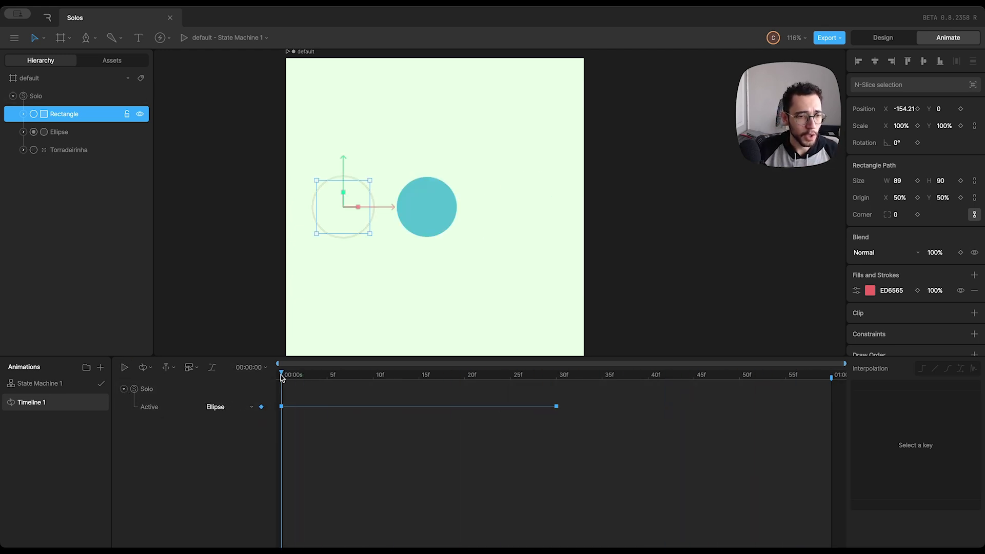
left_click(174, 409)
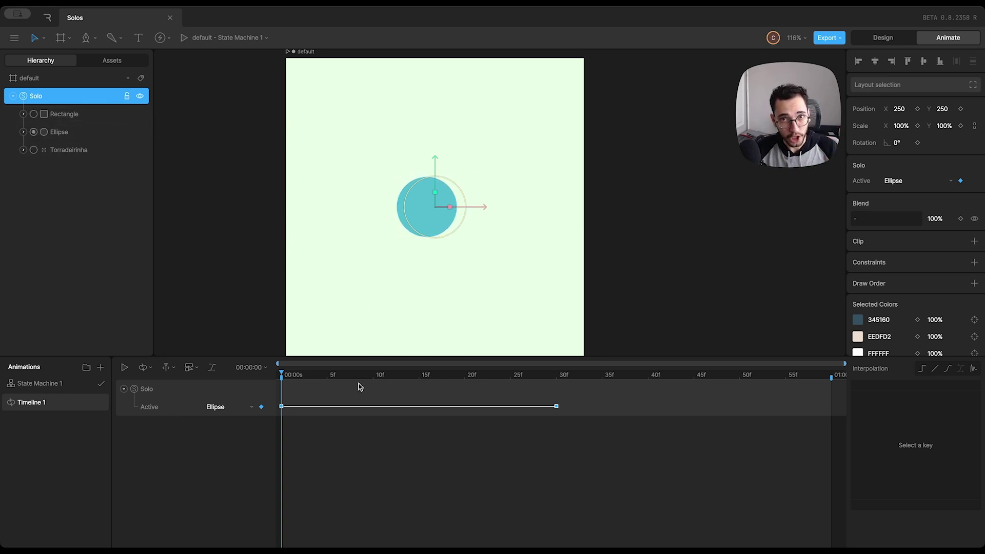
Step: Key the Solo's Active property to Rectangle at frame 45 and play the animation
left_click_drag(303, 374, 696, 388)
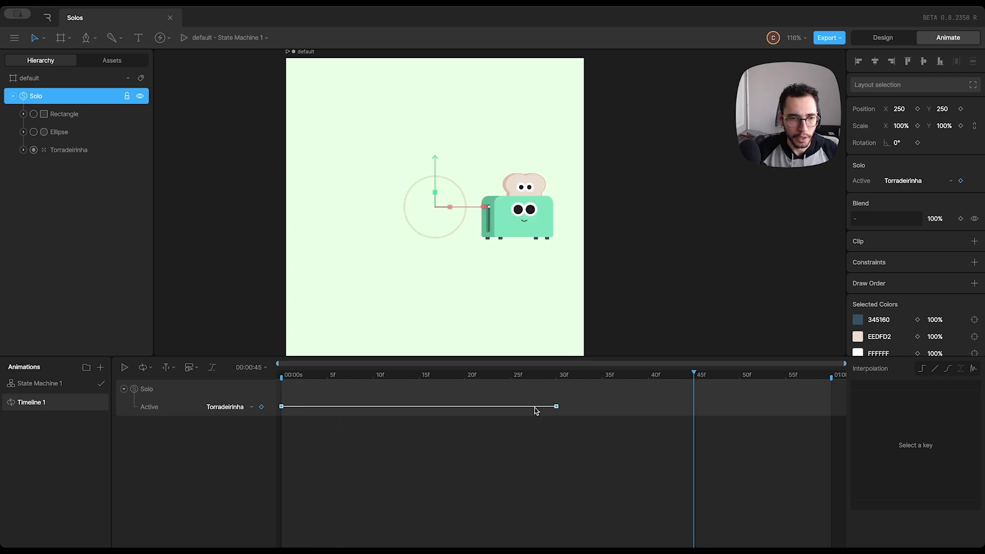
left_click(238, 407)
left_click(225, 427)
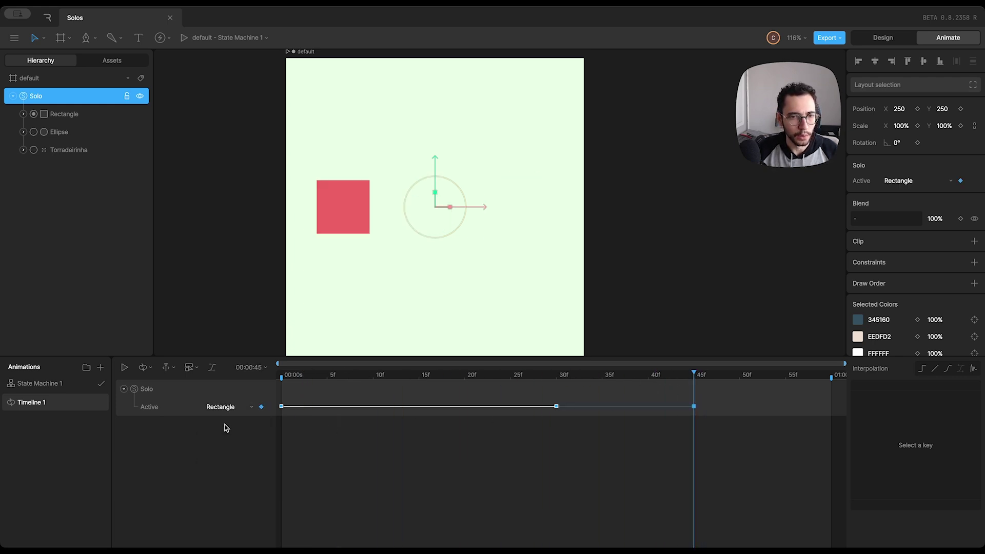
key("space")
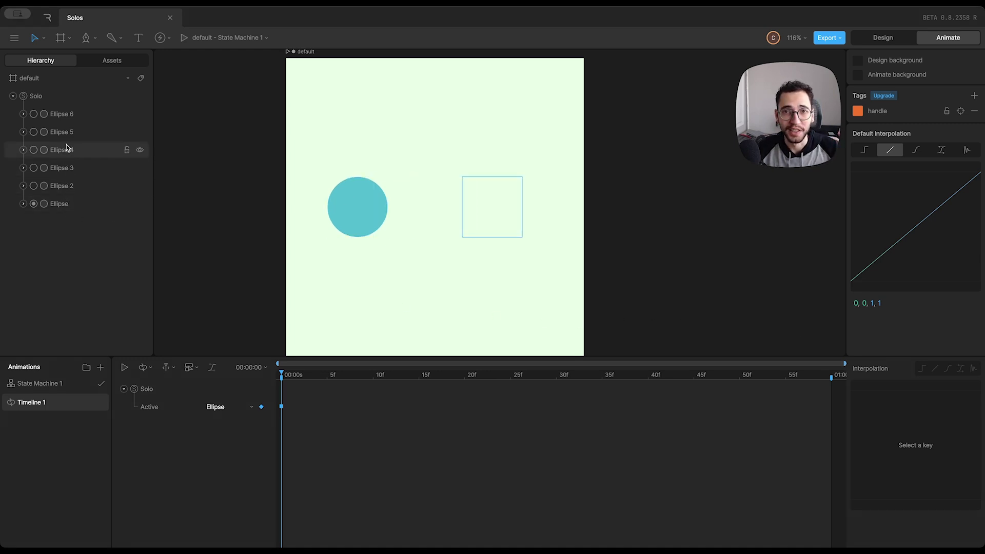
Step: Key Ellipse 2 as the Solo's active child at frame 5
key("Right")
key("Right")
key("Right")
key("Right")
key("Right")
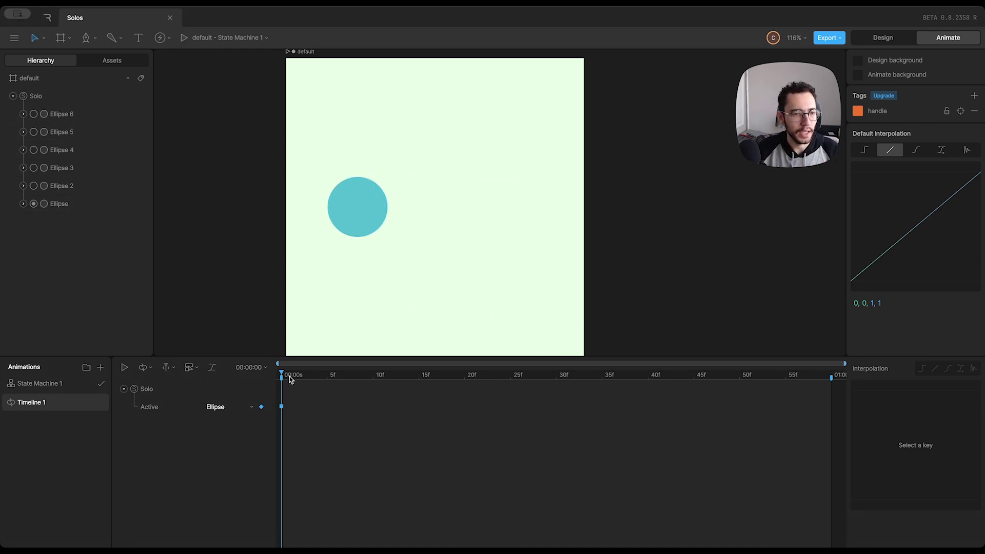
left_click(33, 185)
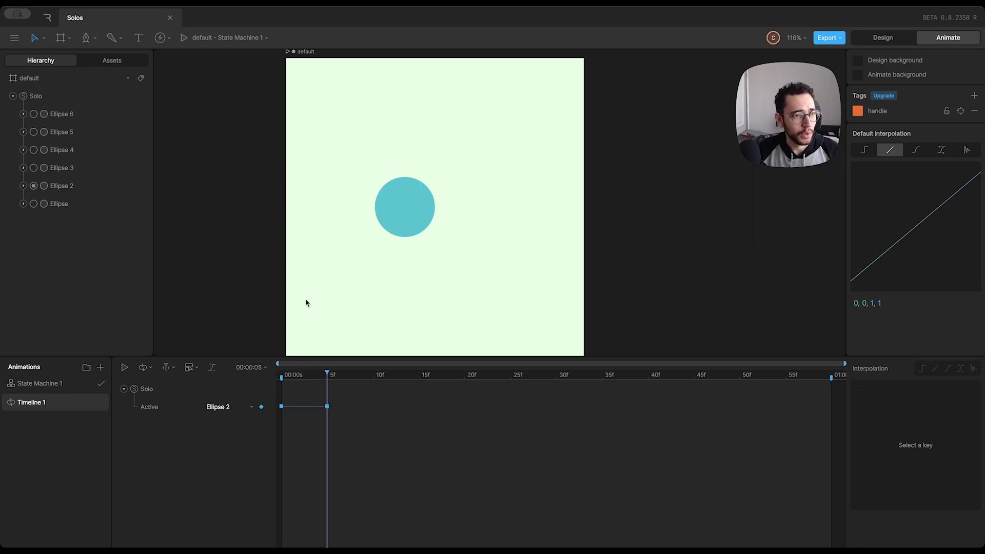
Step: Key Ellipse 3 as the Solo's active child at frame 10 and Ellipse 4 at frame 15
left_click(374, 378)
left_click(34, 167)
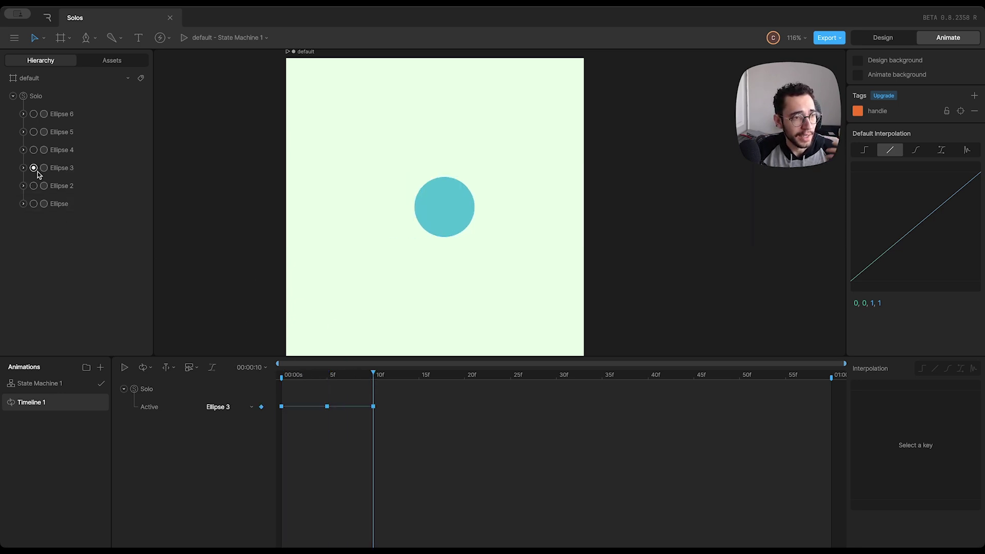
left_click(419, 379)
left_click(33, 150)
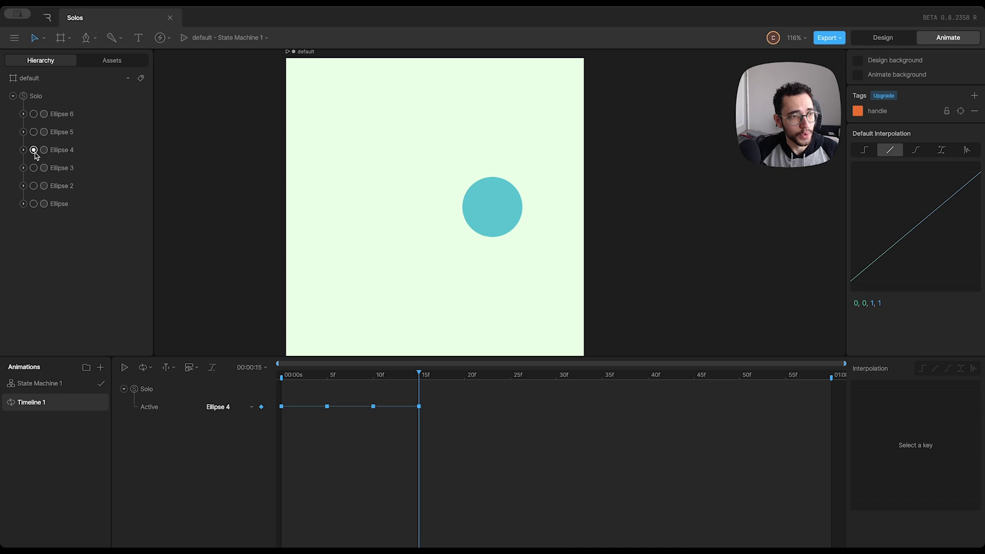
Step: Key Ellipse 5 as the Solo's active child at frame 20 and Ellipse 6 at frame 25
key("Right")
key("Right")
key("Right")
key("Right")
key("Right")
left_click(33, 132)
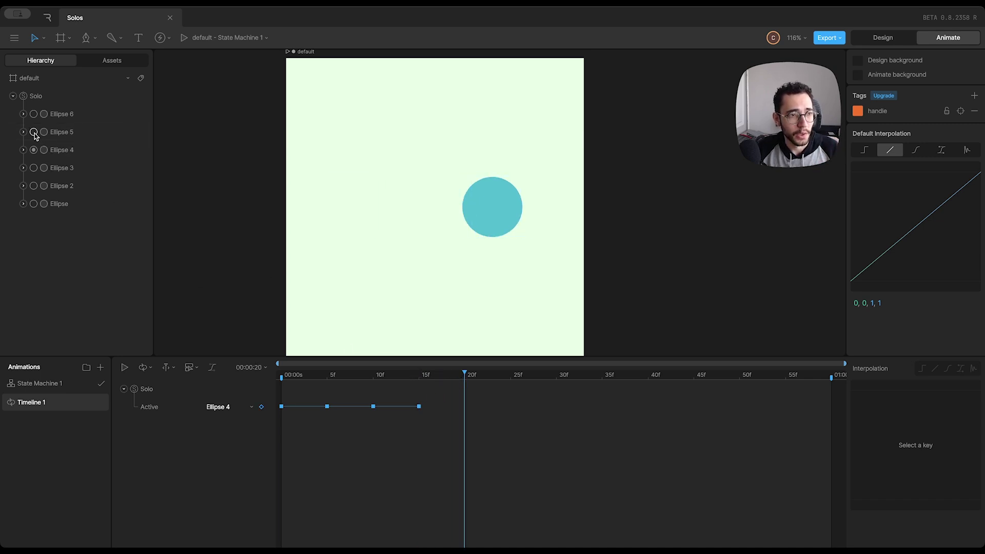
left_click(511, 379)
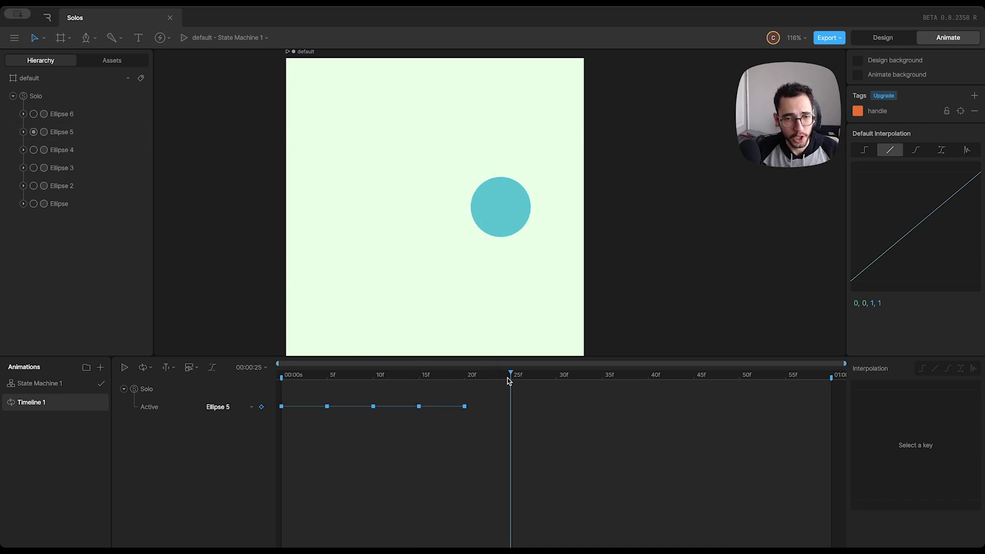
left_click(34, 113)
Step: Return to the start of the timeline and play the frame-by-frame ellipse animation
left_click_drag(512, 378, 238, 379)
left_click_drag(590, 400, 277, 424)
key("space")
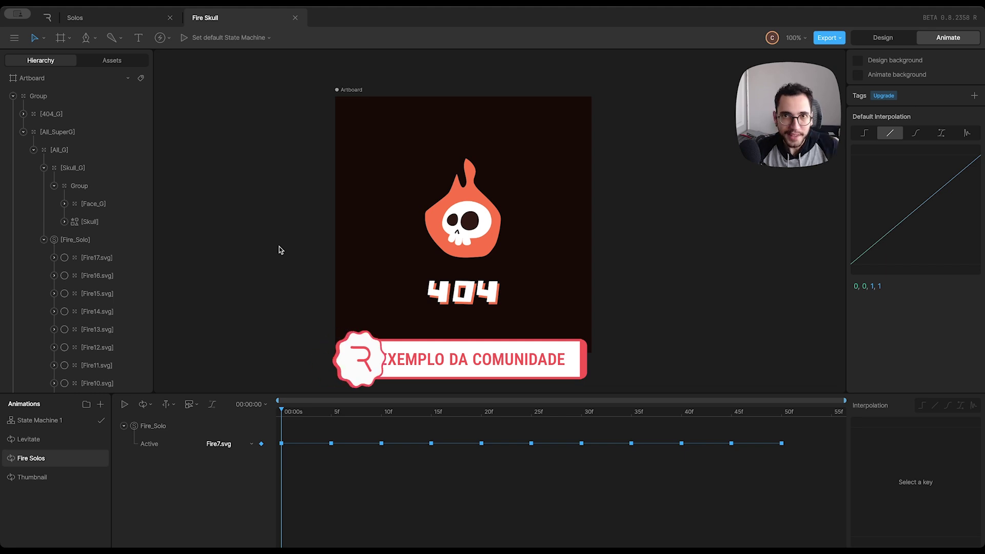
Step: Select Fire_Solo in the Fire Skull file and bring its child flame drawings into view
left_click_drag(296, 248, 296, 258)
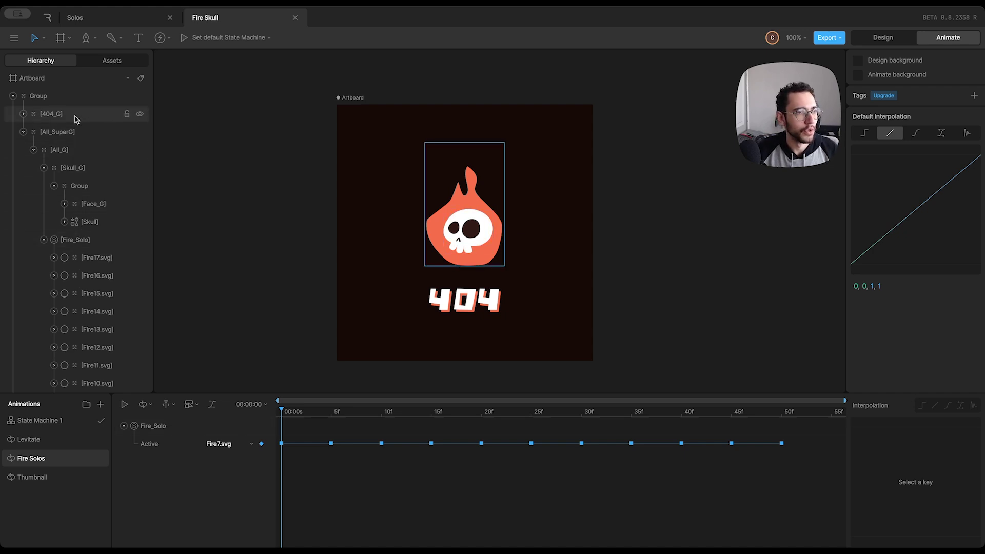
scroll(83, 122, "down", 2)
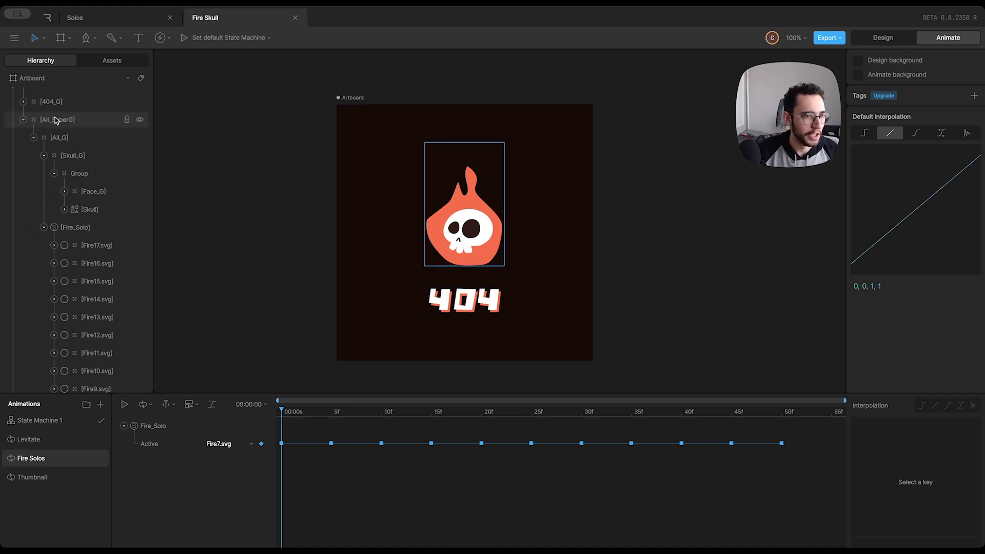
left_click(67, 200)
scroll(64, 174, "down", 2)
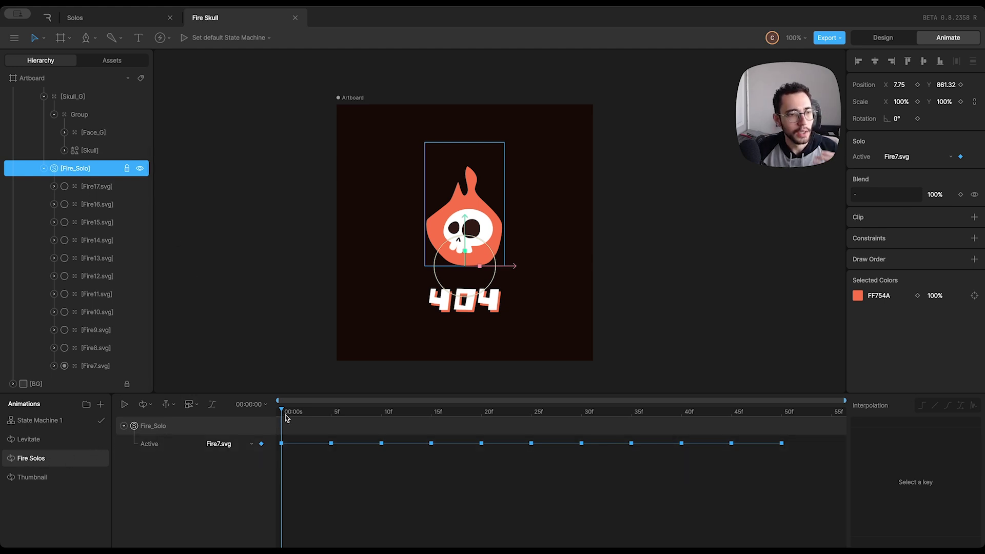
Step: Play the Fire Solos animation, return the playhead to frame 0 and play it again
mouse_move(289, 418)
left_mouse_down()
mouse_move(321, 416)
mouse_move(287, 417)
left_mouse_up()
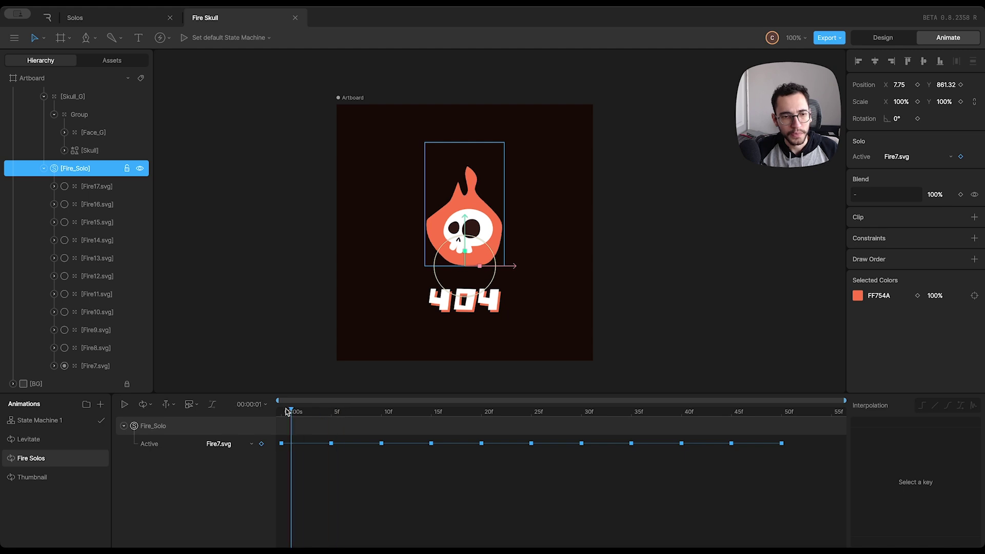
key("space")
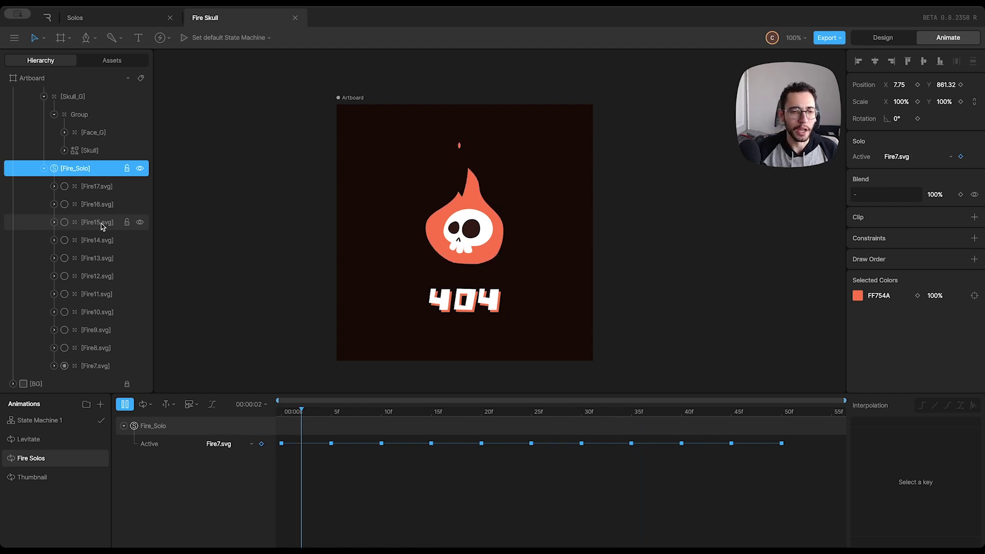
left_click_drag(290, 411, 285, 412)
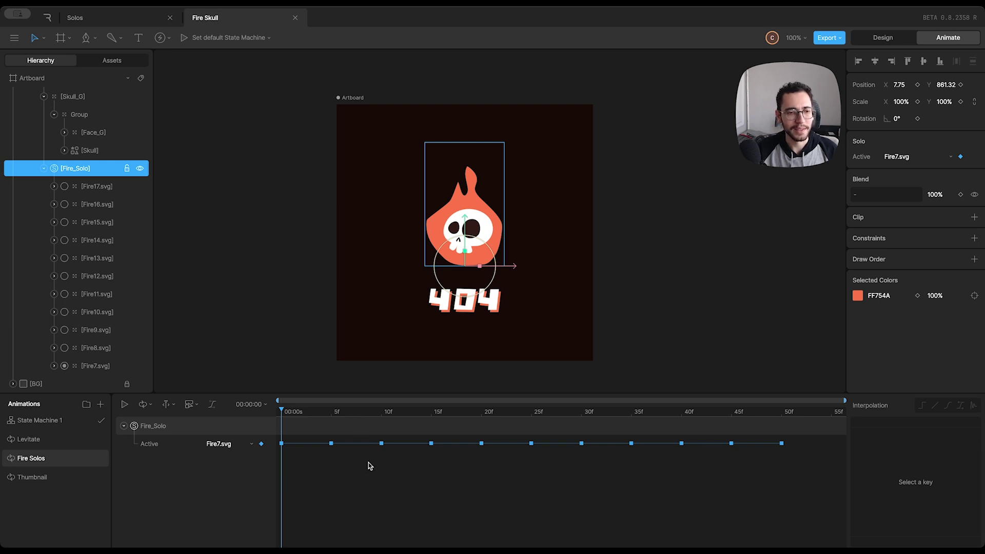
key("space")
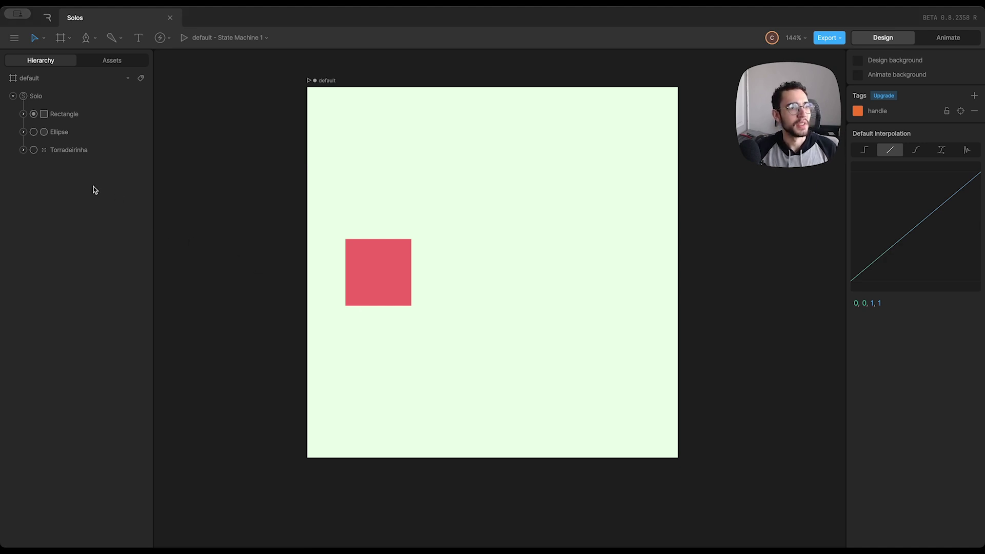
Step: In the Solos file, move Rectangle, Ellipse and Torradeirinha out of the Solo and delete the empty Solo
left_click(65, 117)
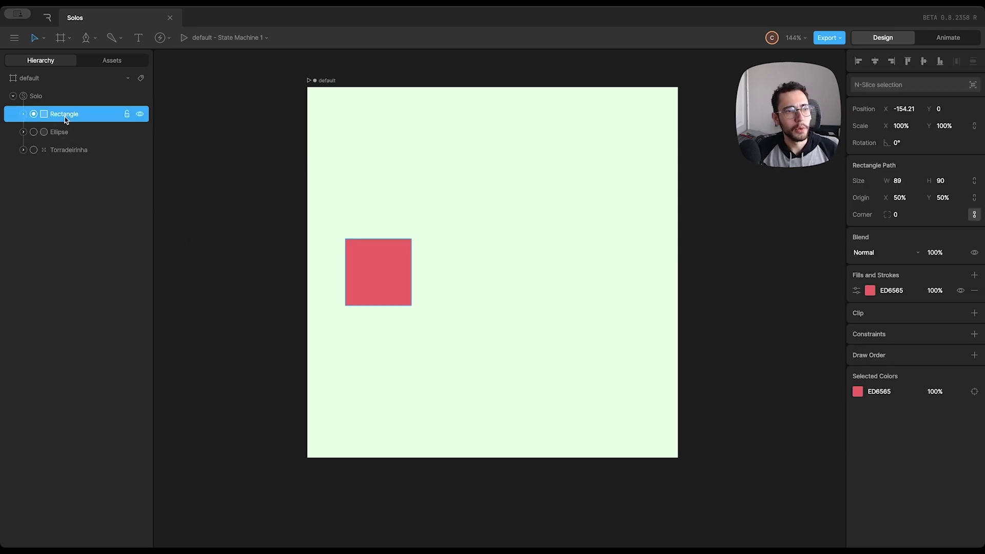
left_click(70, 154, "shift")
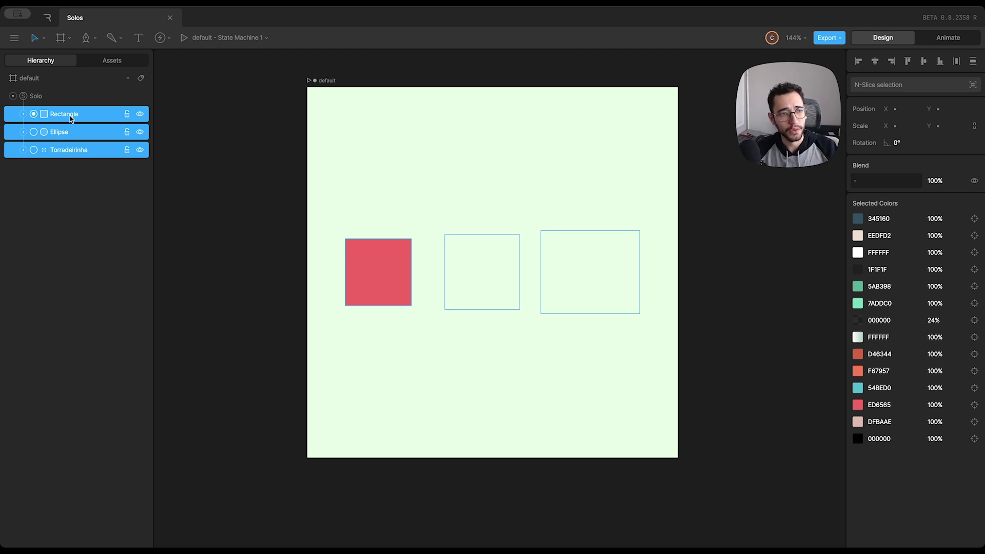
left_click_drag(75, 113, 67, 96)
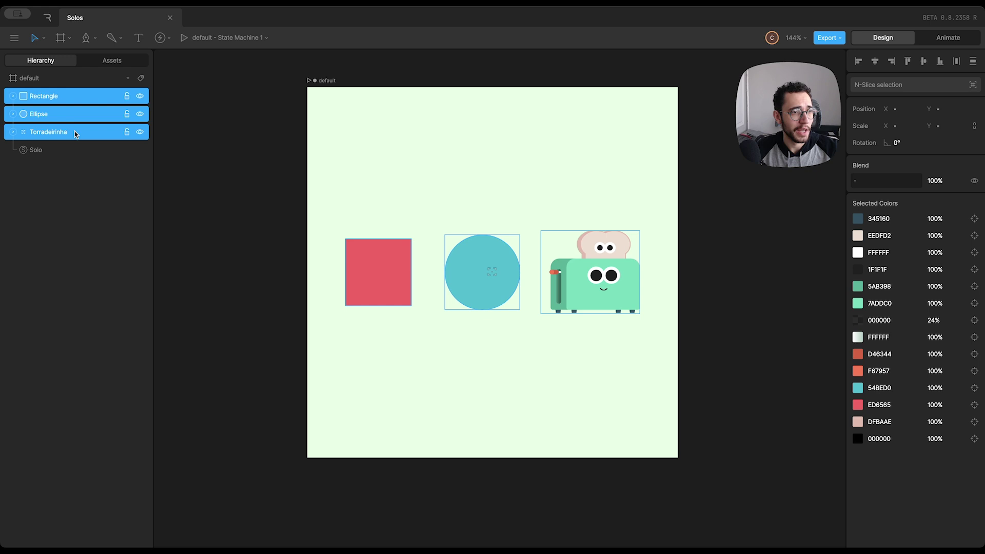
left_click(55, 154)
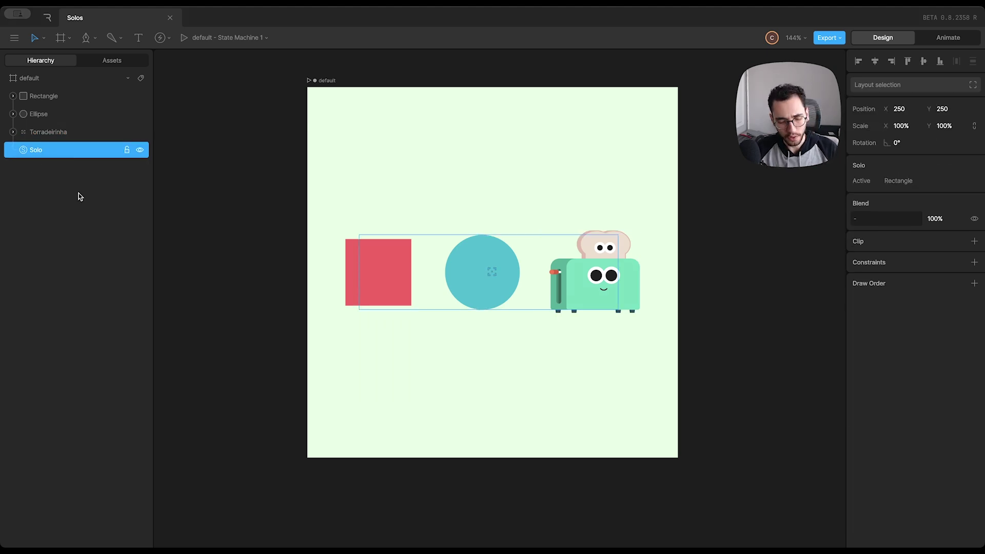
key("Delete")
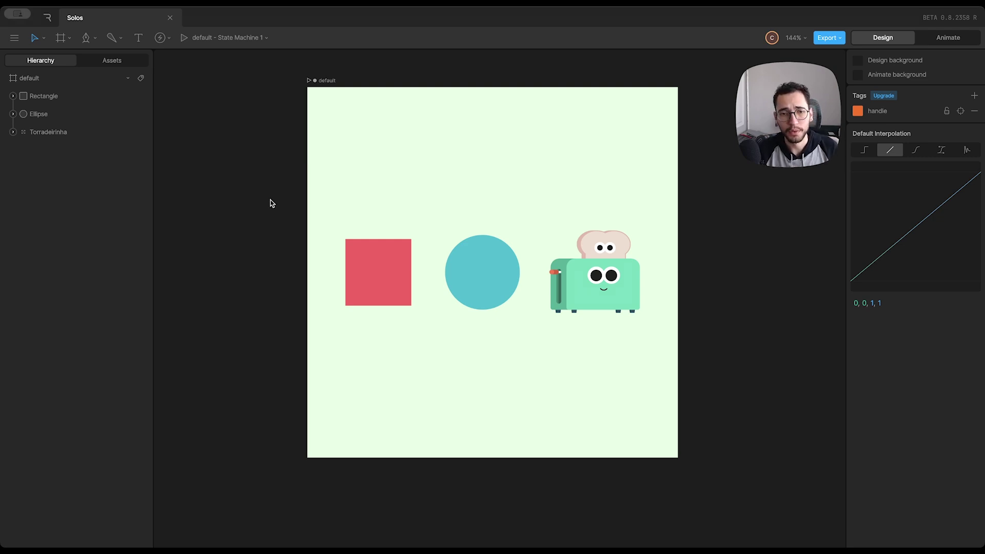
left_click(70, 38)
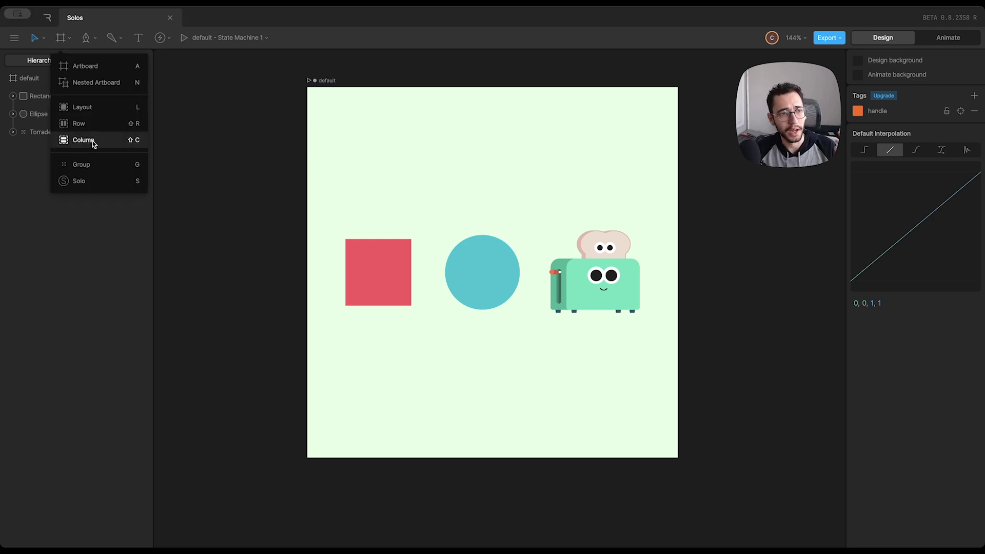
left_click(91, 182)
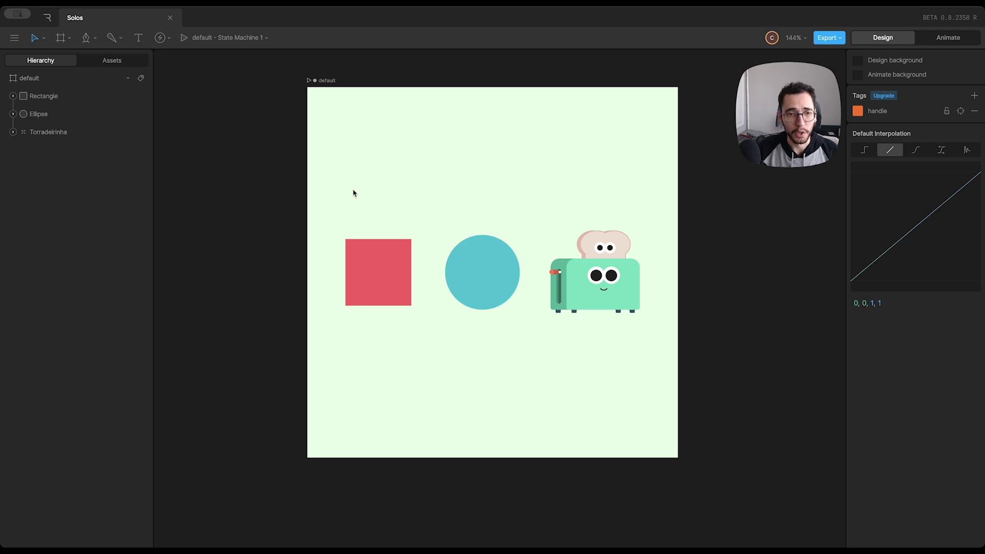
left_click(347, 170)
Step: Wrap Rectangle, Ellipse and Torradeirinha together in a Solo
left_click_drag(355, 188, 637, 349)
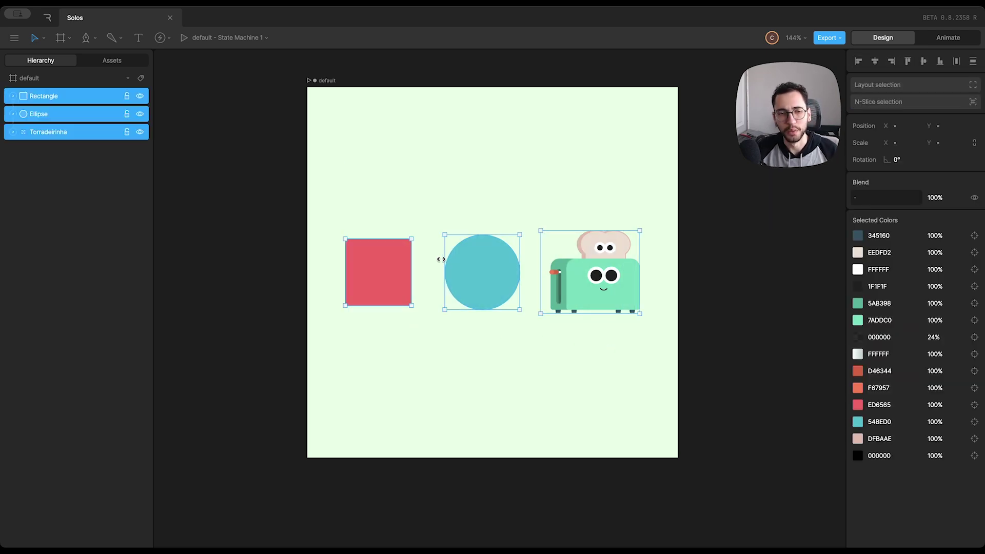
right_click(468, 269)
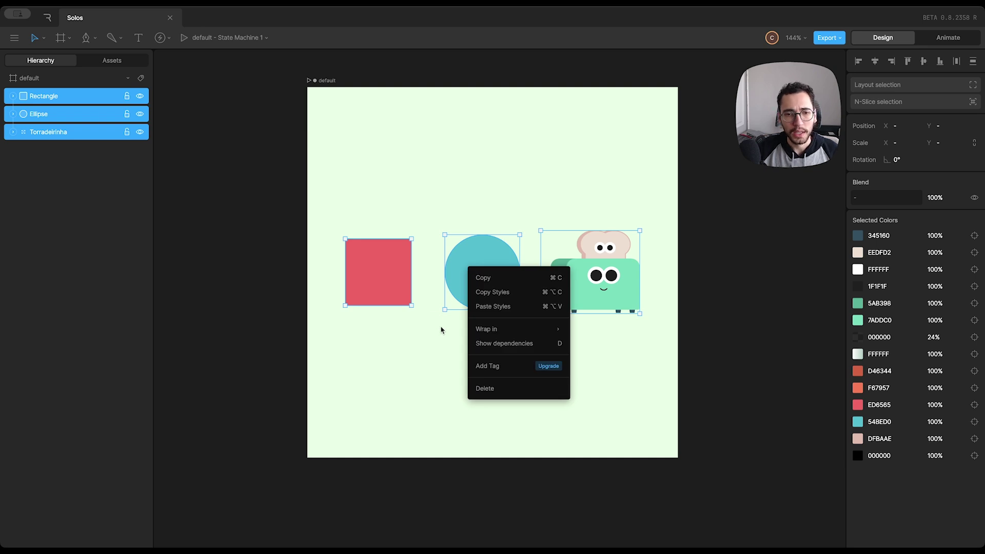
mouse_move(497, 331)
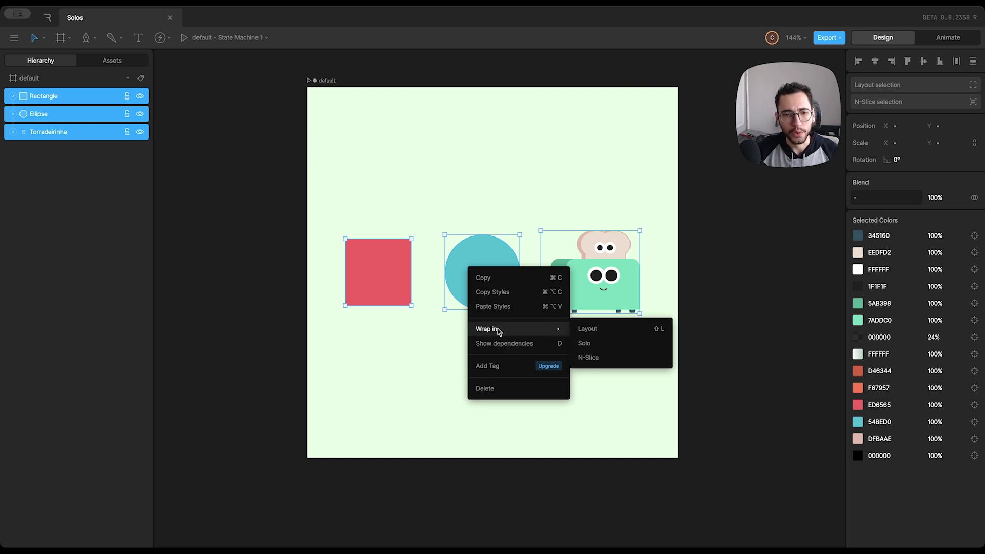
left_click(627, 350)
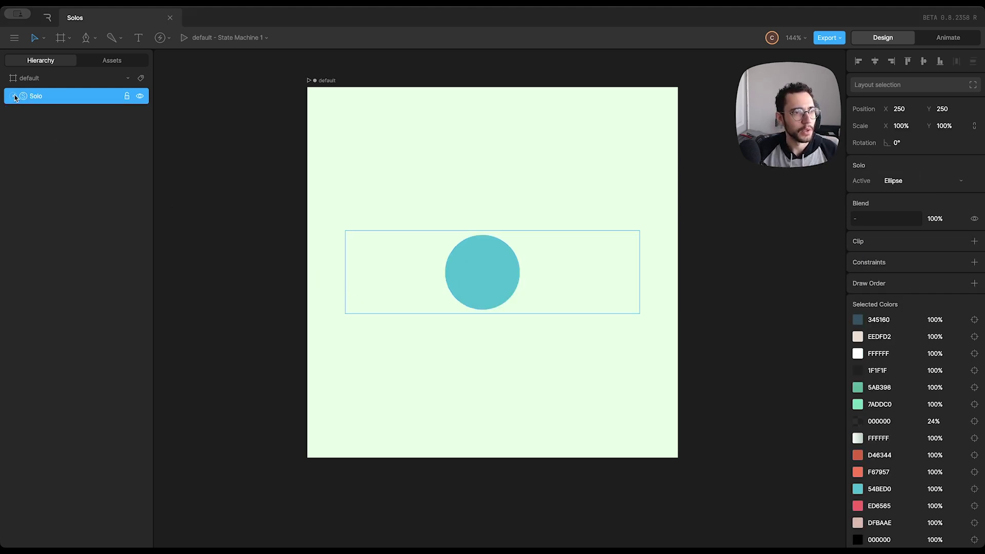
Step: Expand the new Solo and switch its active child through Rectangle, Ellipse and Torradeirinha
left_click(13, 96)
left_click(34, 114)
left_click(33, 132)
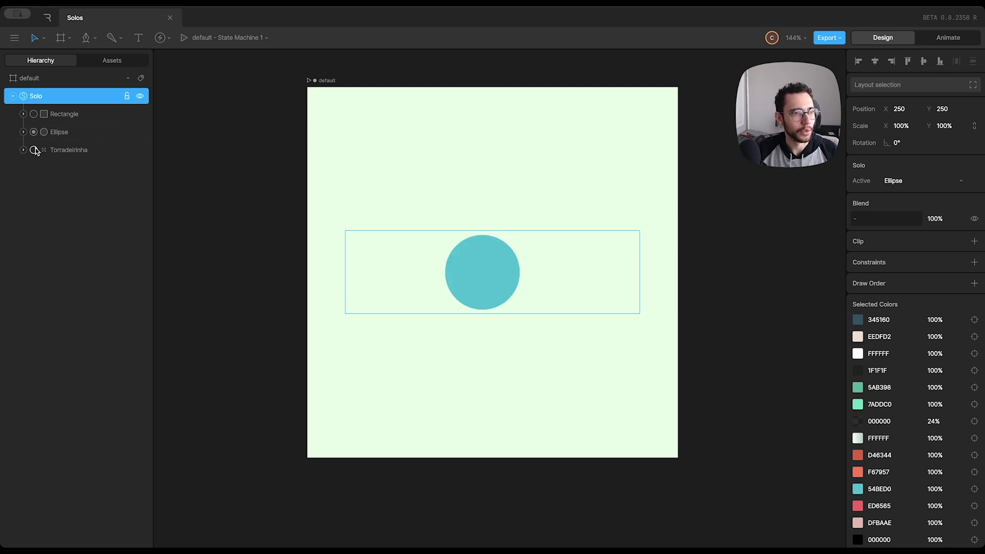
left_click(33, 150)
left_click(405, 166)
Step: Undo the active-child changes and the Solo wrapping around the three objects
key("ctrl+z")
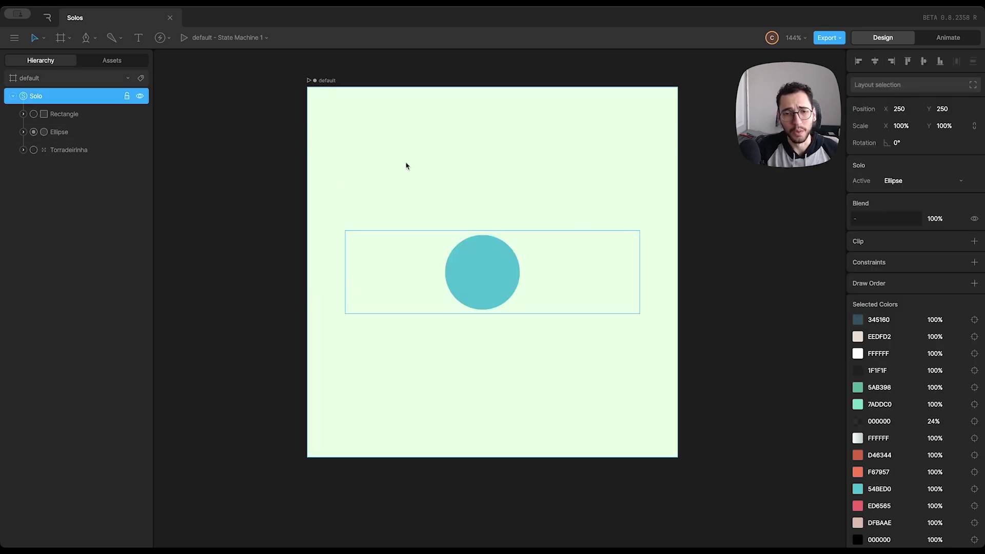
key("ctrl+z")
key("ctrl+z")
key("ctrl+z")
left_click(417, 171)
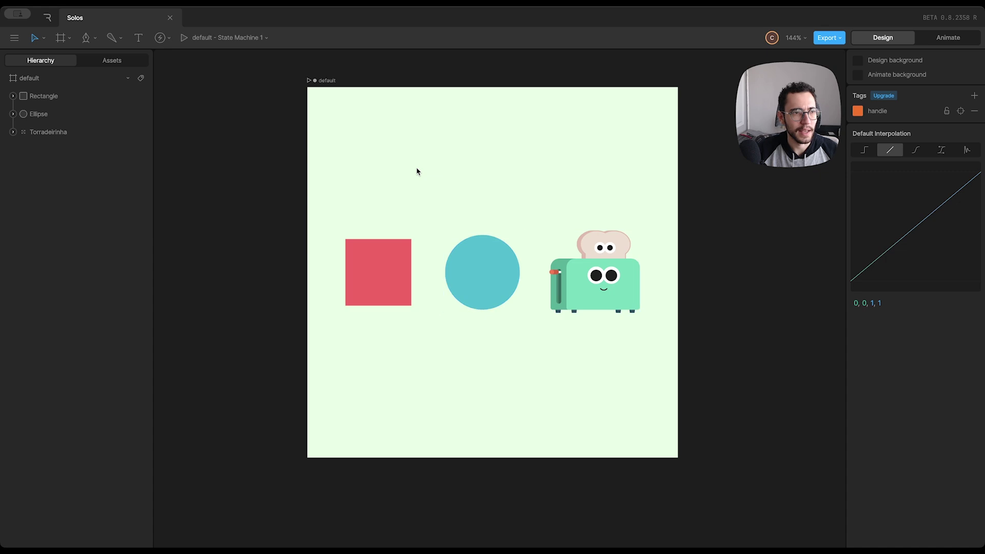
Step: Group Rectangle, Ellipse and Torradeirinha and convert the group to a Solo
left_click_drag(367, 175, 611, 360)
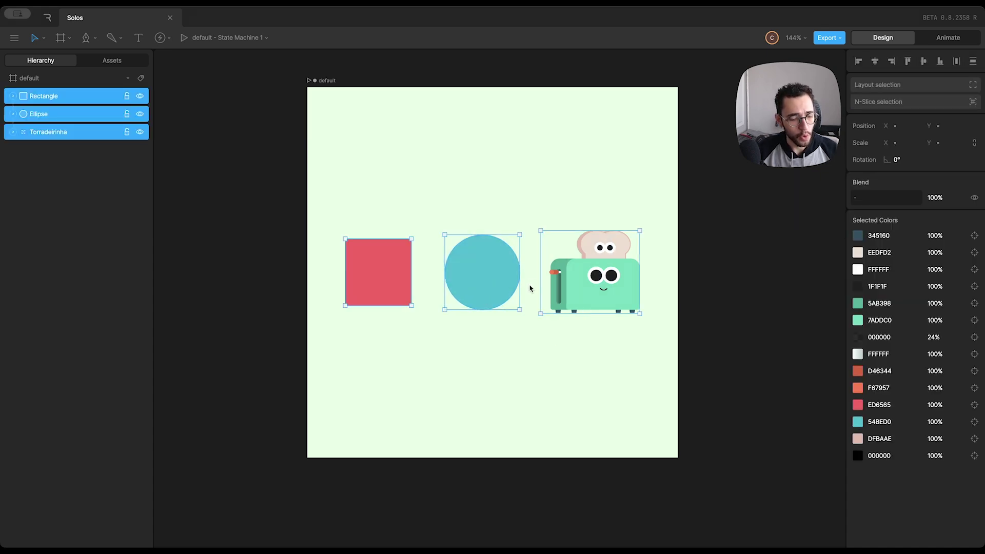
key("ctrl+g")
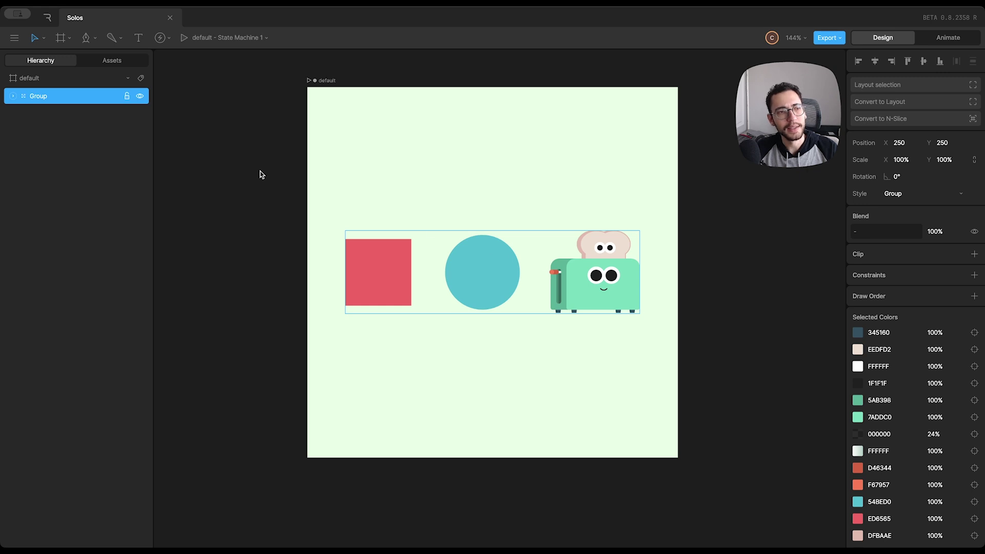
left_click(12, 97)
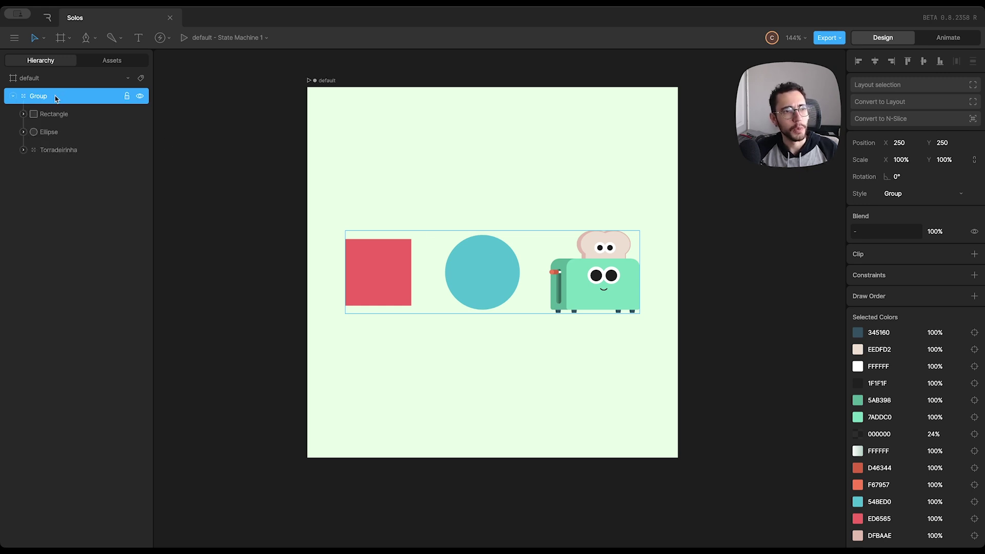
right_click(59, 97)
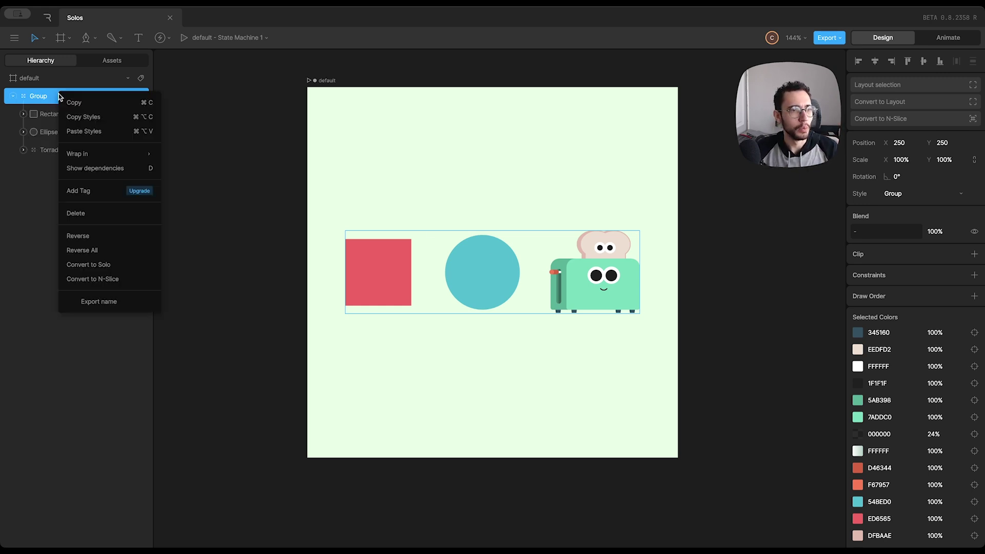
left_click(118, 271)
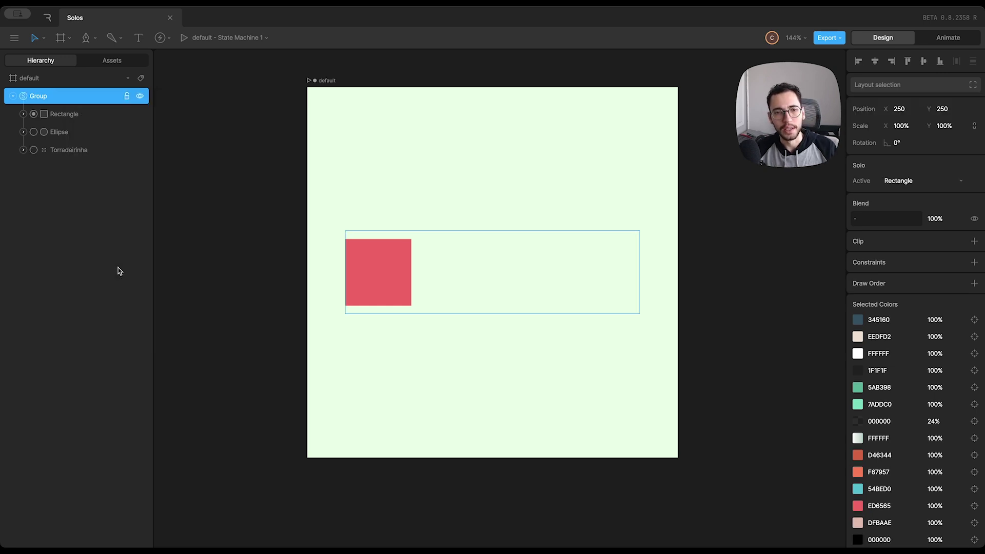
Step: Switch the converted Solo's active child between Ellipse and Rectangle, finish on Torradeirinha, and expand Torradeirinha's child groups
left_click(33, 132)
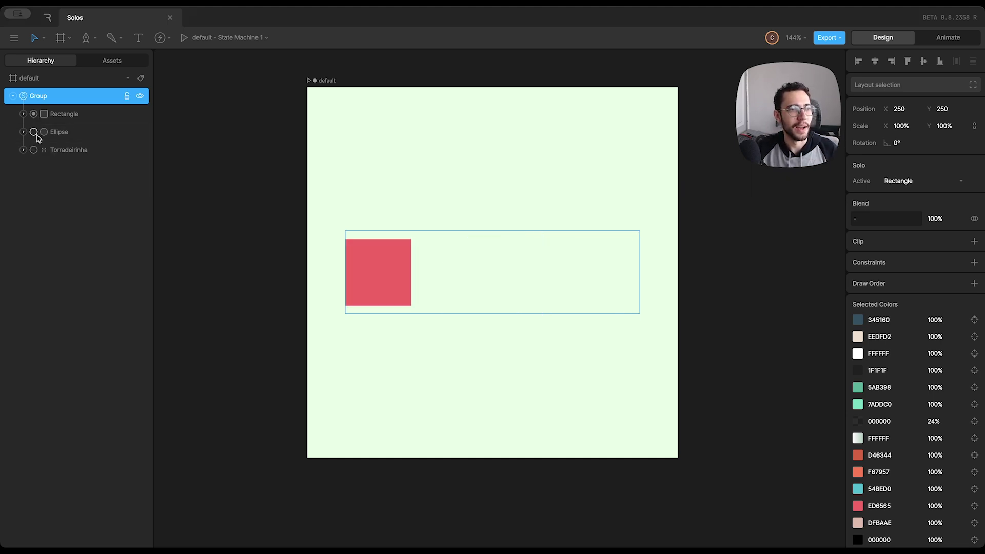
left_click(35, 152)
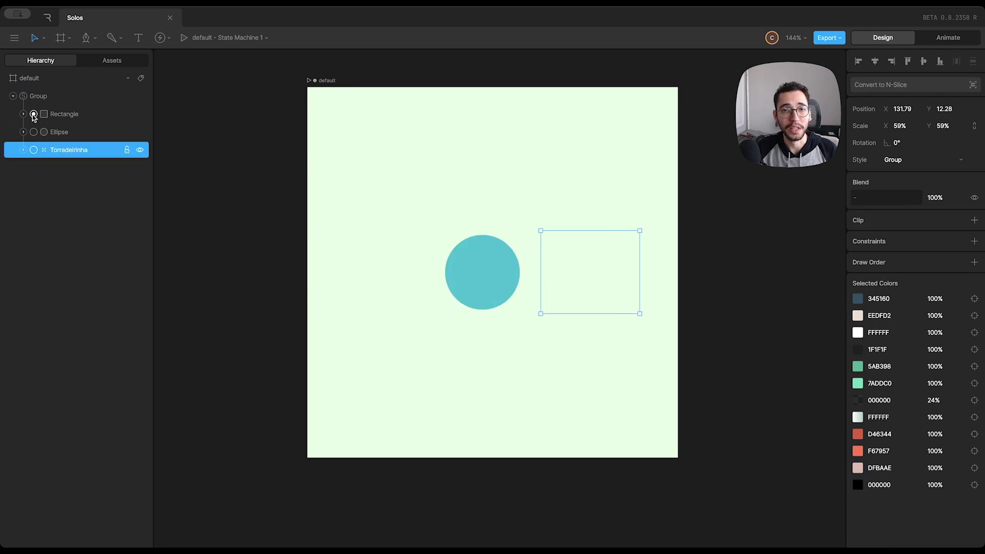
left_click(33, 114)
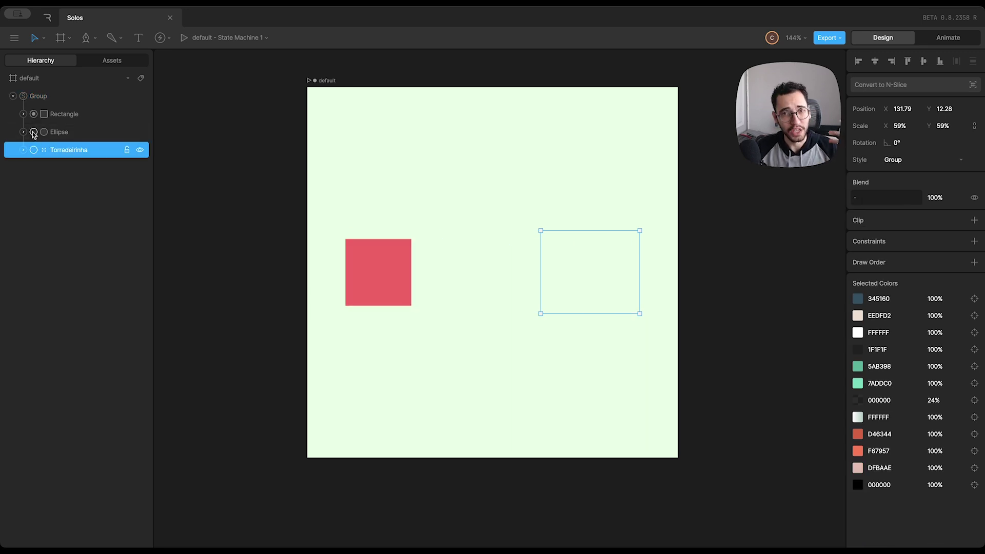
left_click(33, 132)
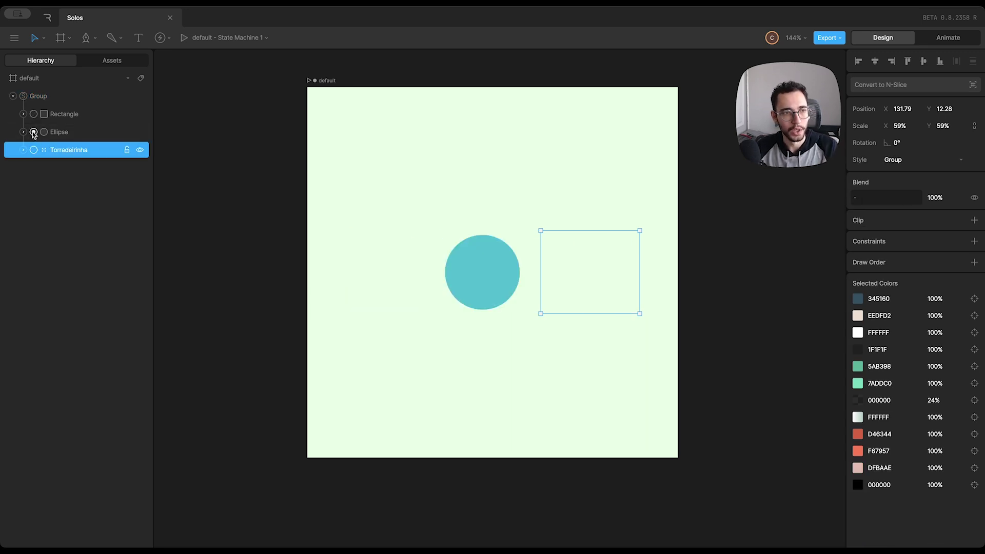
left_click(33, 150)
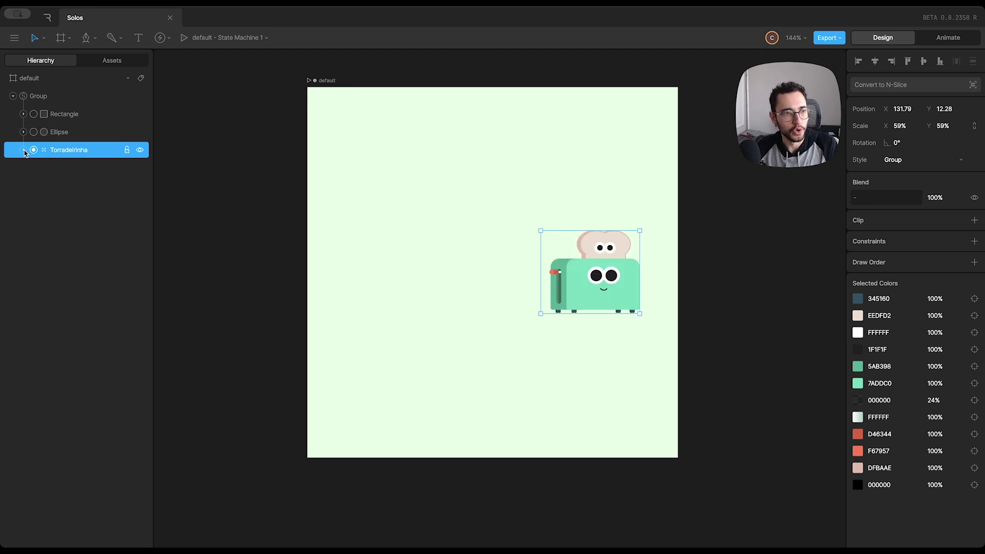
left_click(24, 149)
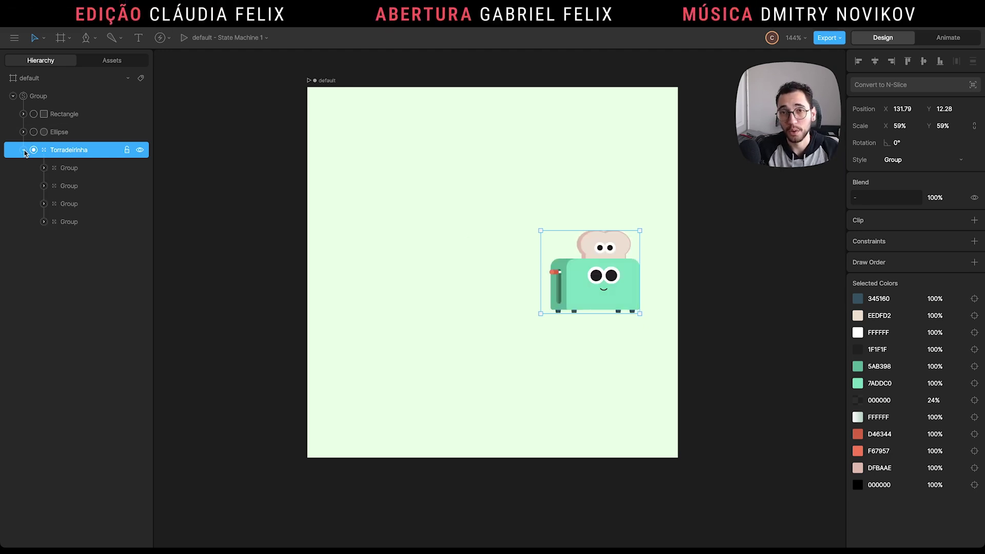